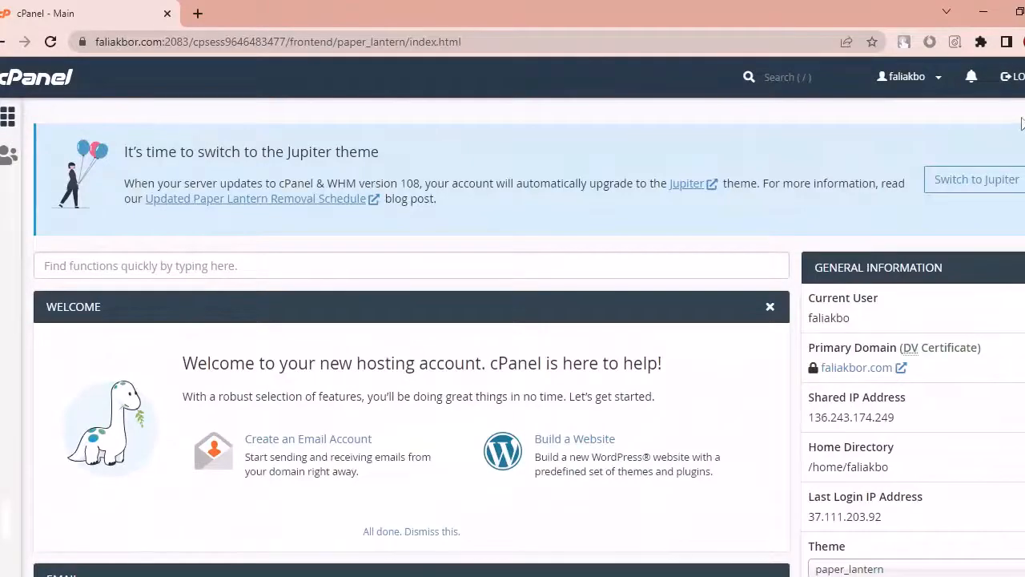
Step: Scroll the cPanel dashboard past Databases, Security and Advanced down to the Softaculous Apps Installer section
scroll(40, 549, "down", 20)
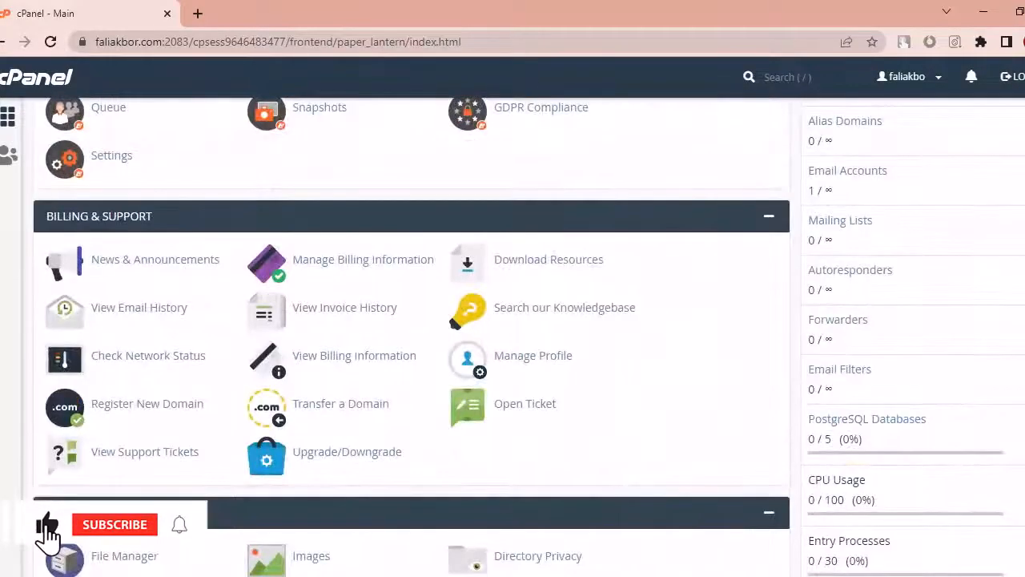
scroll(412, 337, "up", 10)
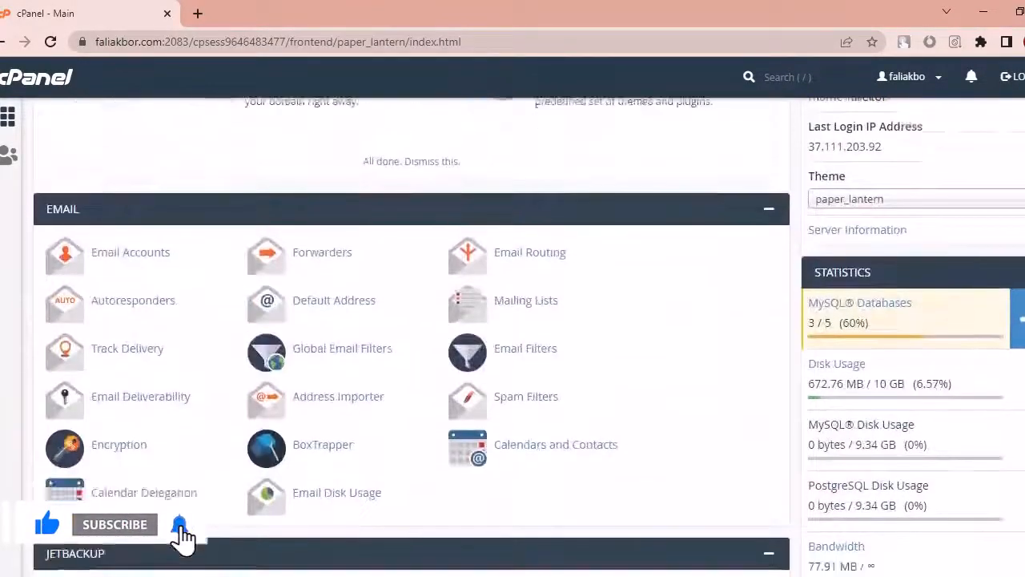
scroll(412, 337, "down", 12)
scroll(411, 337, "up", 9)
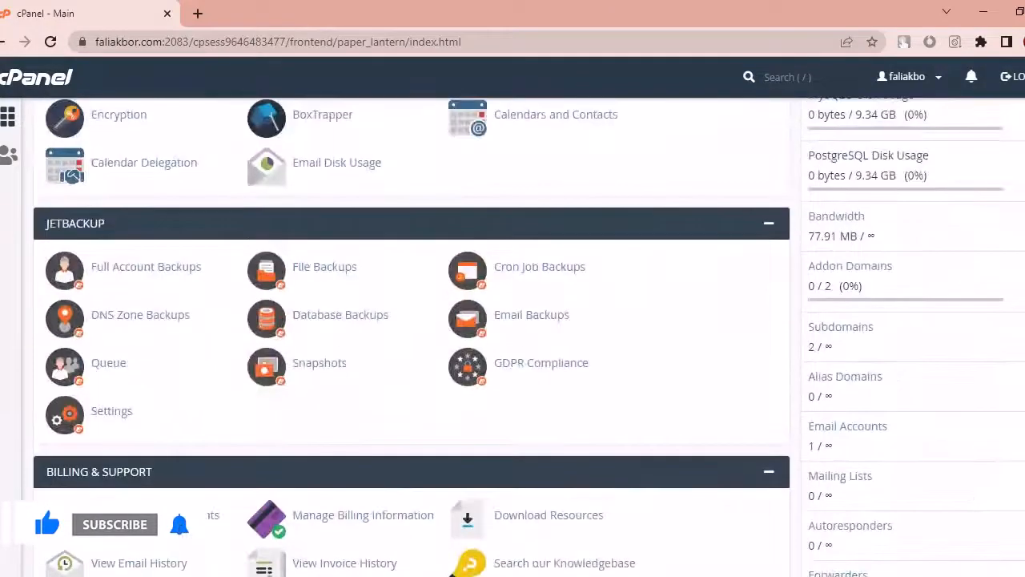
scroll(411, 337, "up", 2)
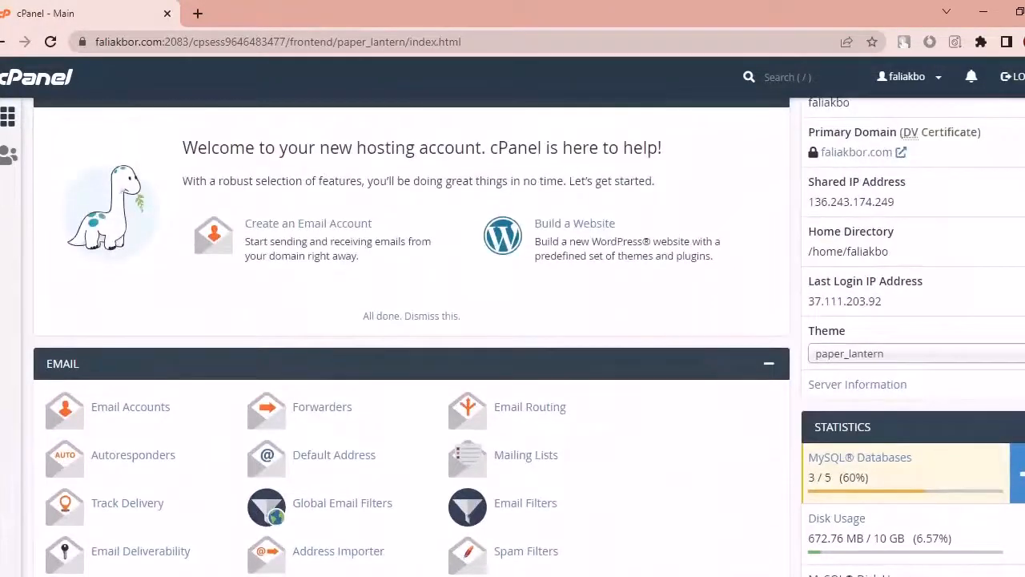
scroll(412, 336, "up", 3)
scroll(411, 337, "down", 6)
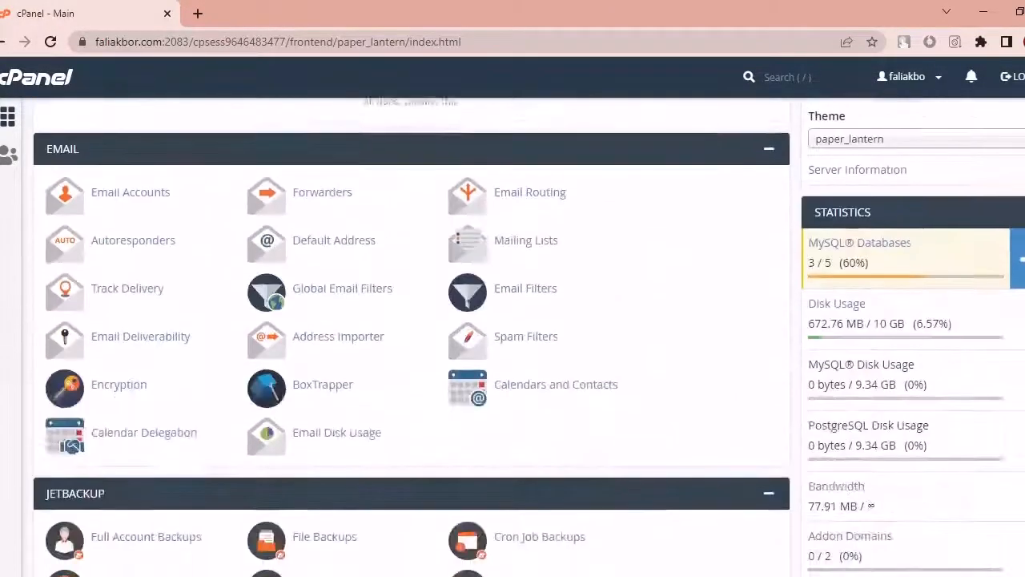
scroll(412, 336, "down", 7)
scroll(411, 336, "up", 13)
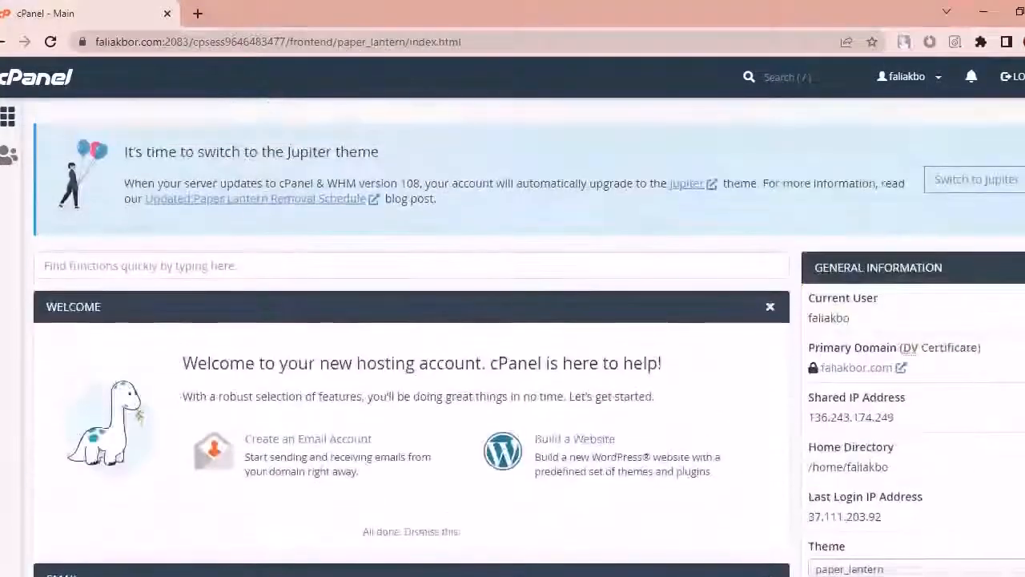
scroll(411, 336, "down", 8)
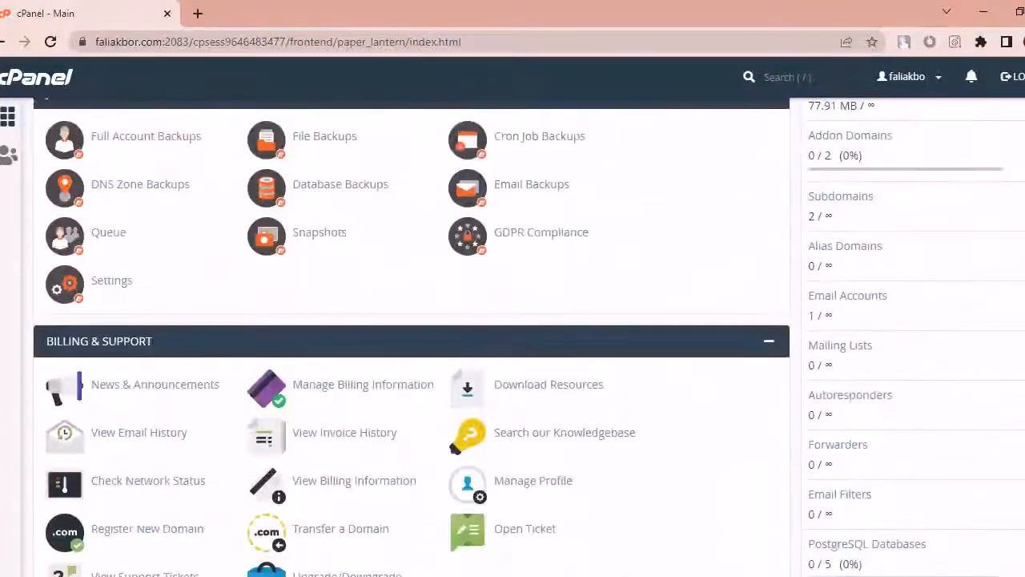
scroll(412, 336, "down", 5)
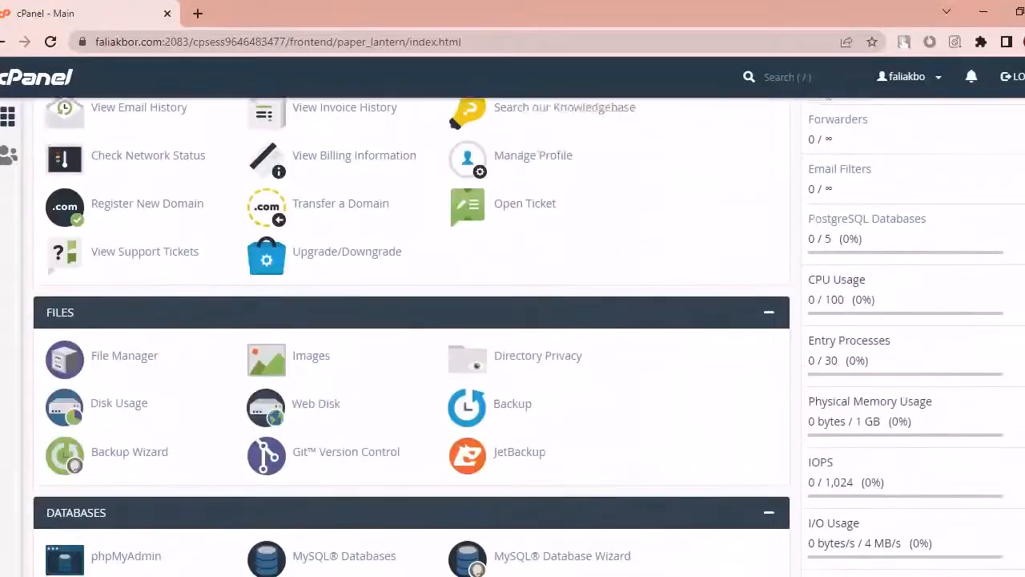
scroll(412, 337, "up", 10)
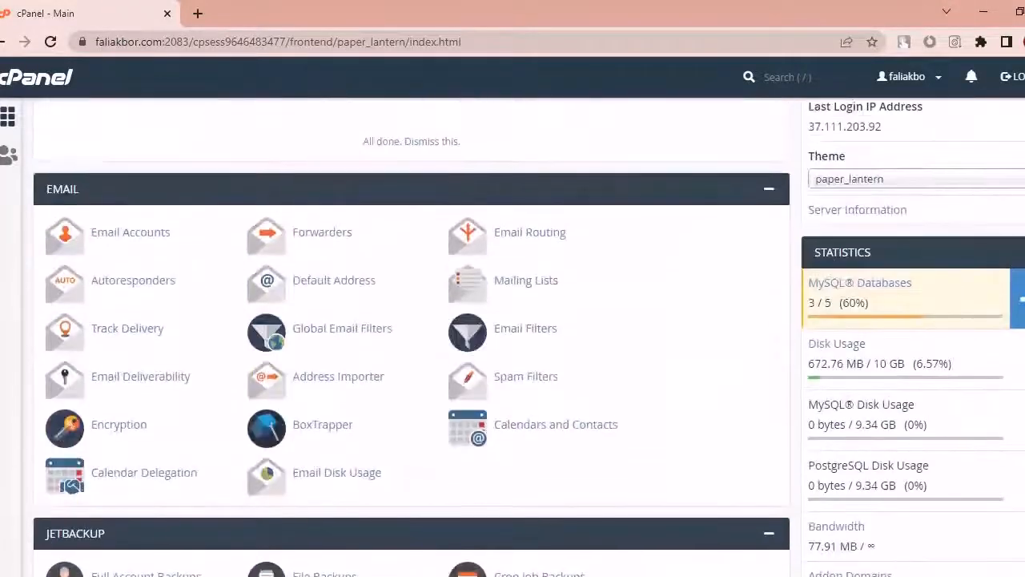
scroll(412, 337, "down", 20)
scroll(412, 336, "up", 19)
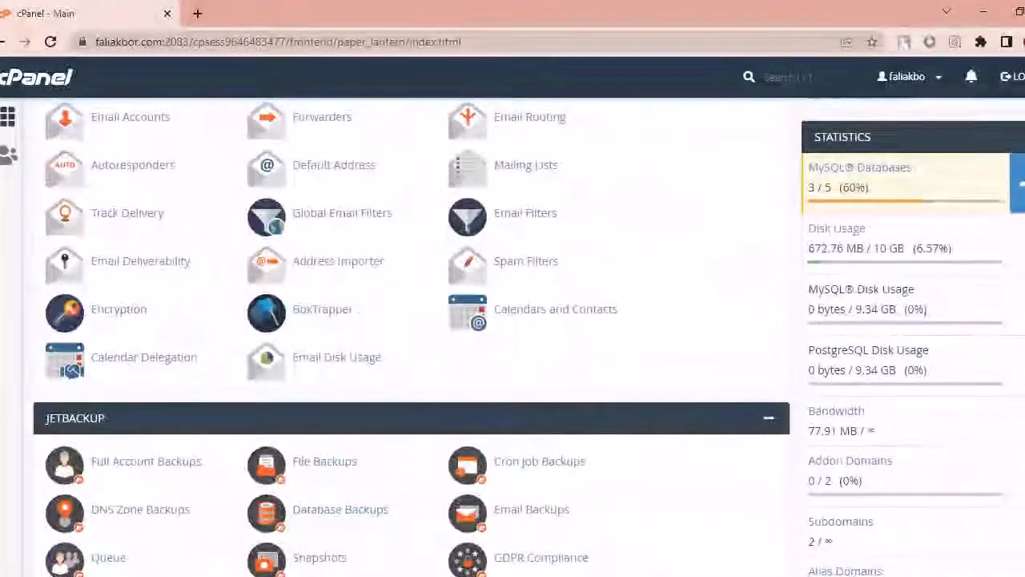
scroll(273, 265, "down", 12)
scroll(274, 264, "up", 15)
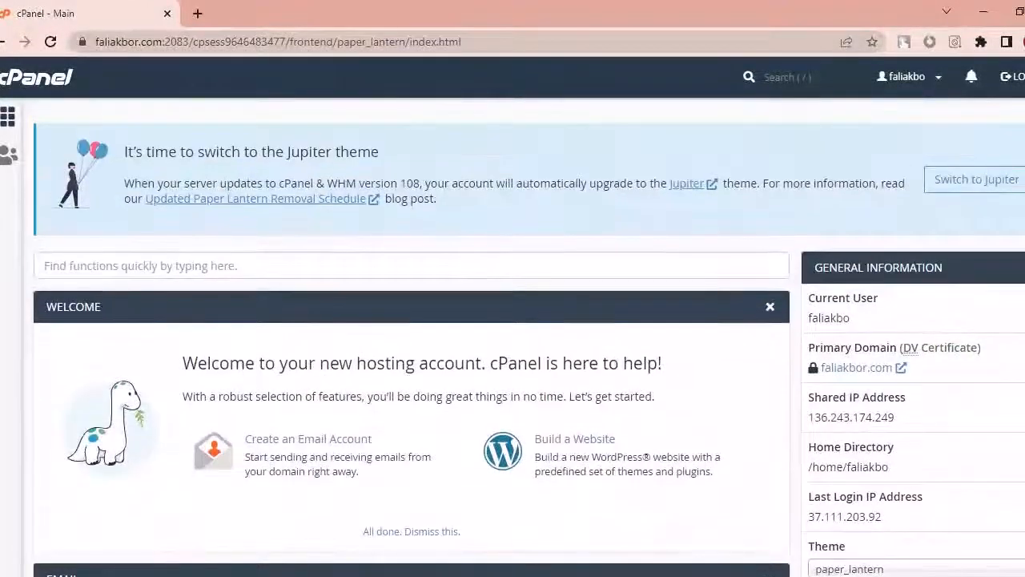
scroll(412, 336, "down", 10)
scroll(412, 336, "up", 10)
scroll(412, 337, "down", 12)
scroll(273, 462, "down", 10)
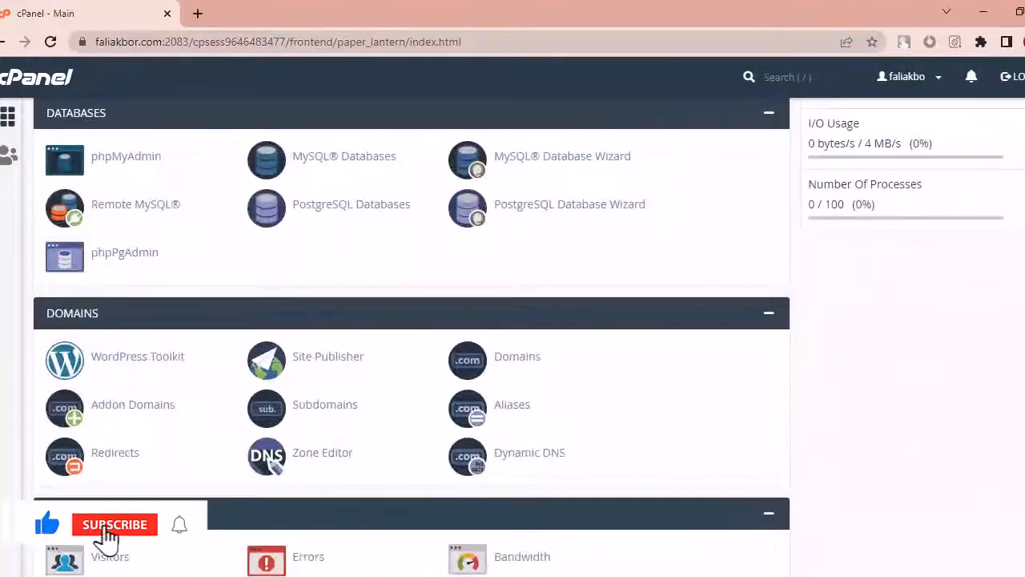
scroll(412, 336, "up", 1)
scroll(411, 336, "down", 3)
scroll(412, 336, "down", 4)
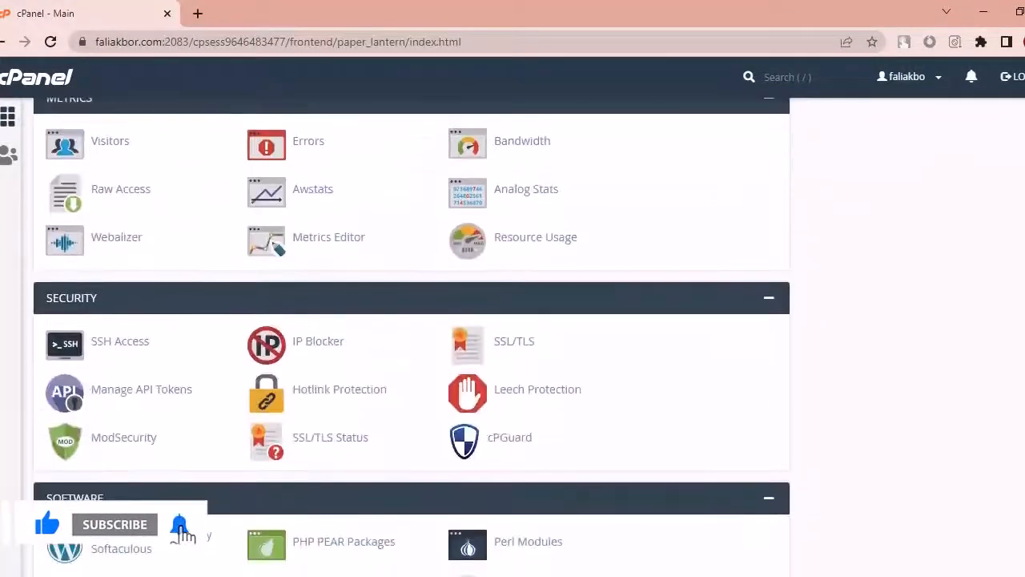
scroll(411, 336, "up", 15)
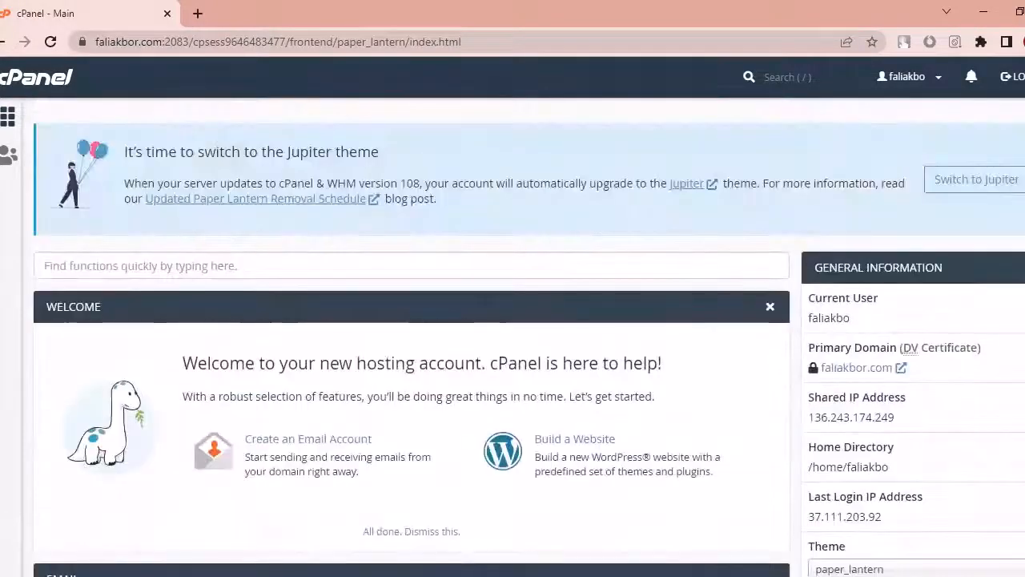
scroll(412, 337, "down", 8)
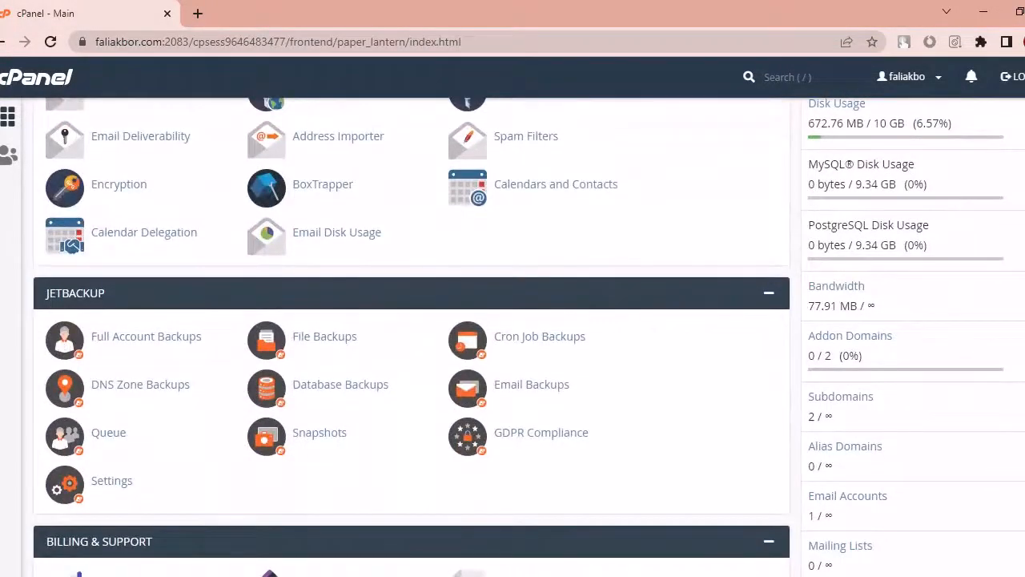
scroll(412, 336, "up", 10)
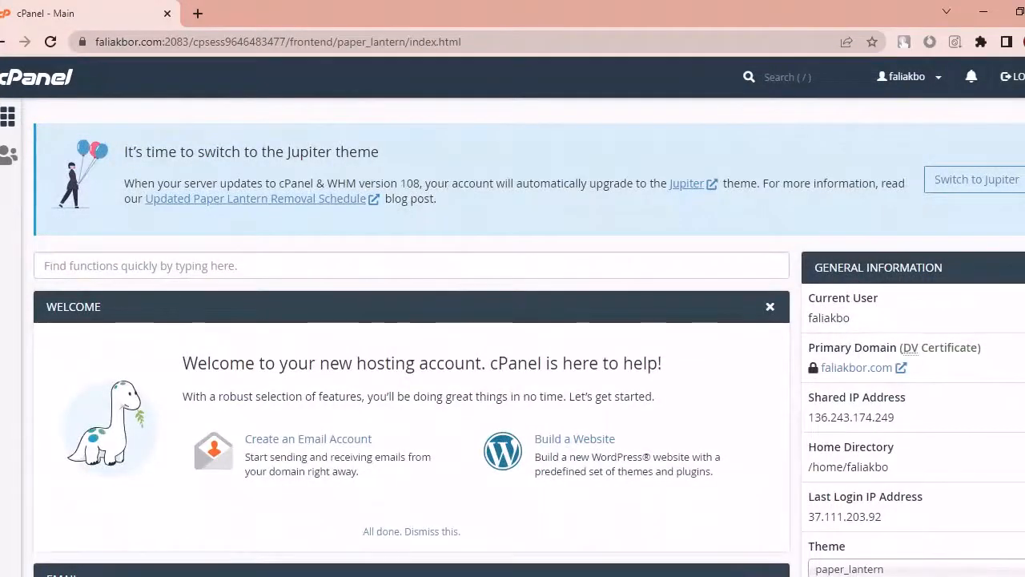
scroll(411, 337, "down", 10)
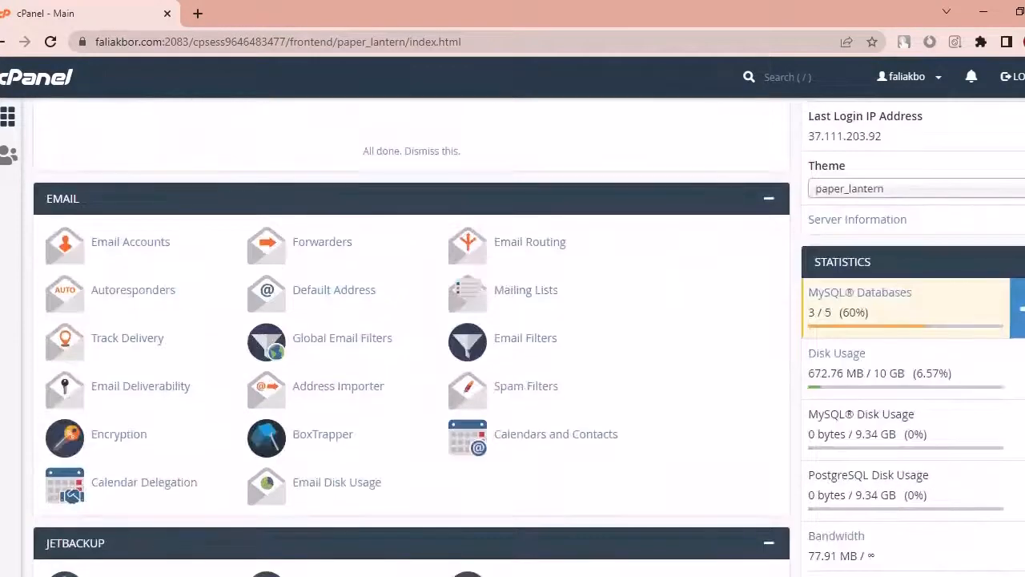
scroll(412, 336, "down", 8)
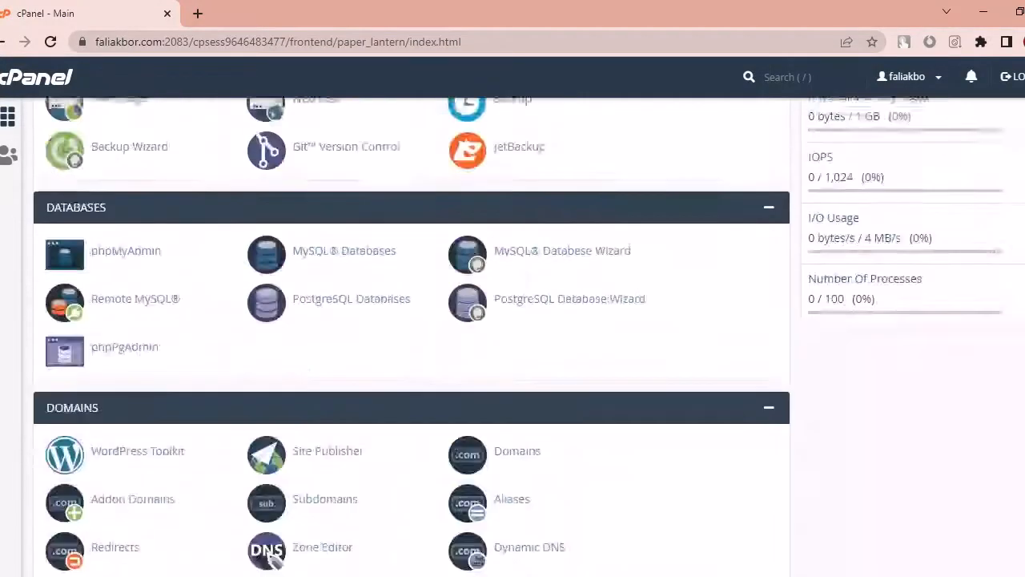
scroll(412, 336, "down", 5)
scroll(412, 336, "down", 1)
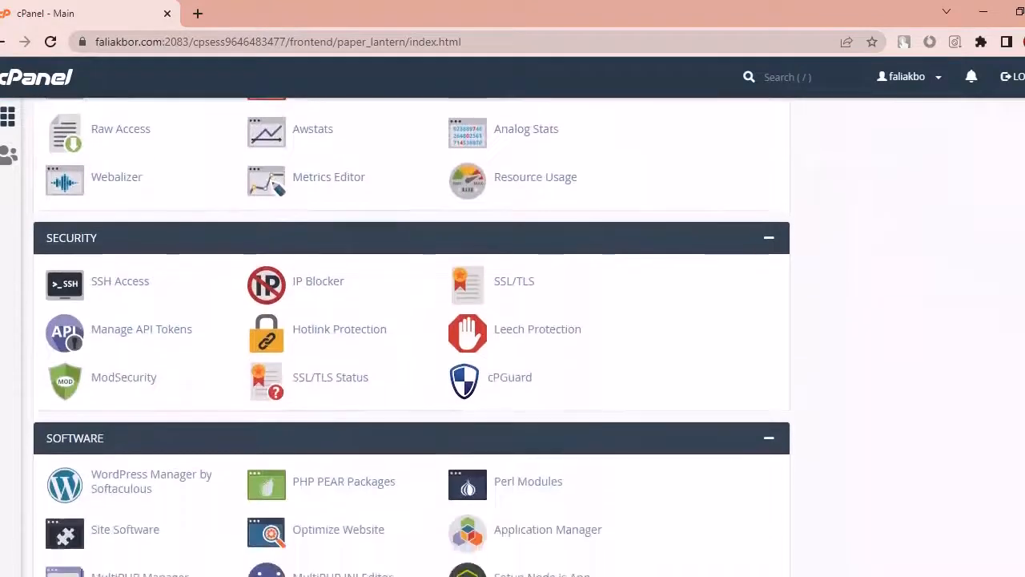
scroll(412, 336, "down", 6)
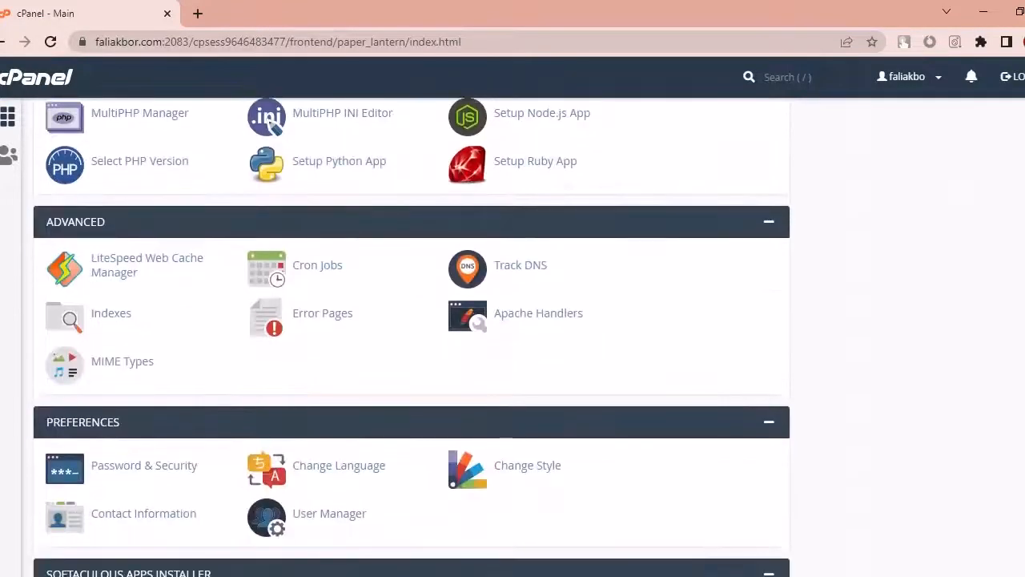
scroll(411, 336, "down", 3)
scroll(412, 337, "up", 20)
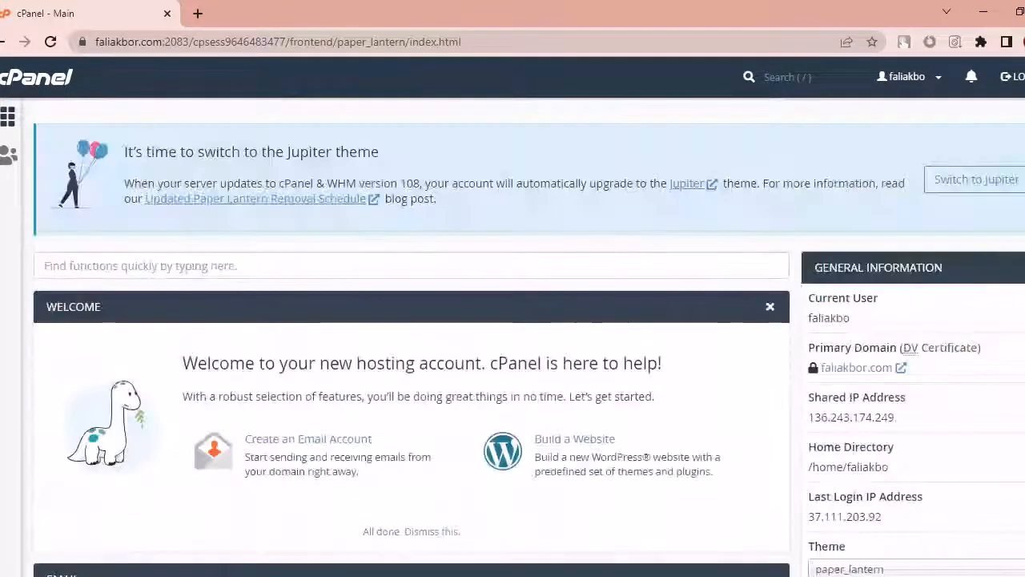
scroll(411, 336, "down", 7)
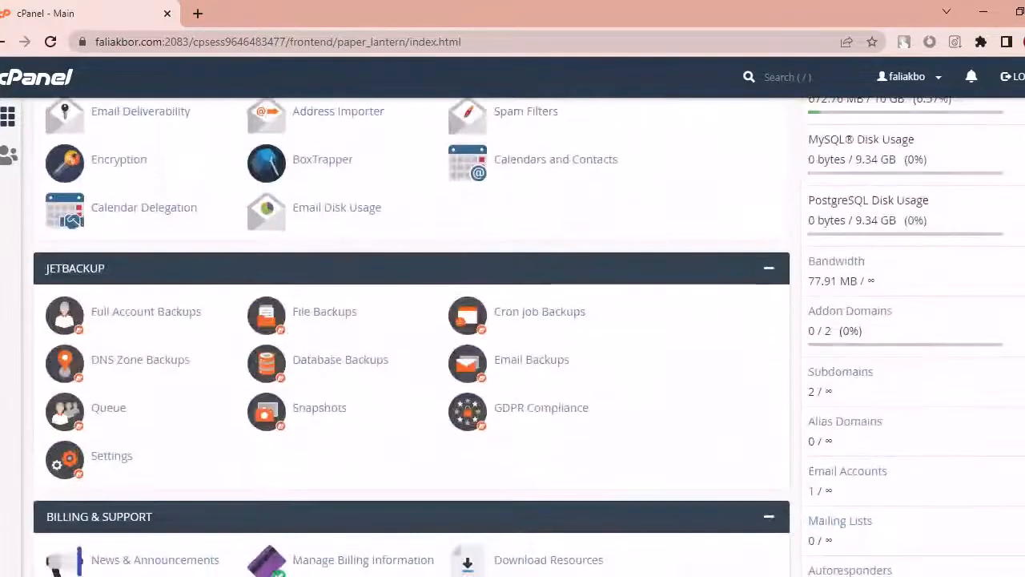
scroll(272, 481, "down", 11)
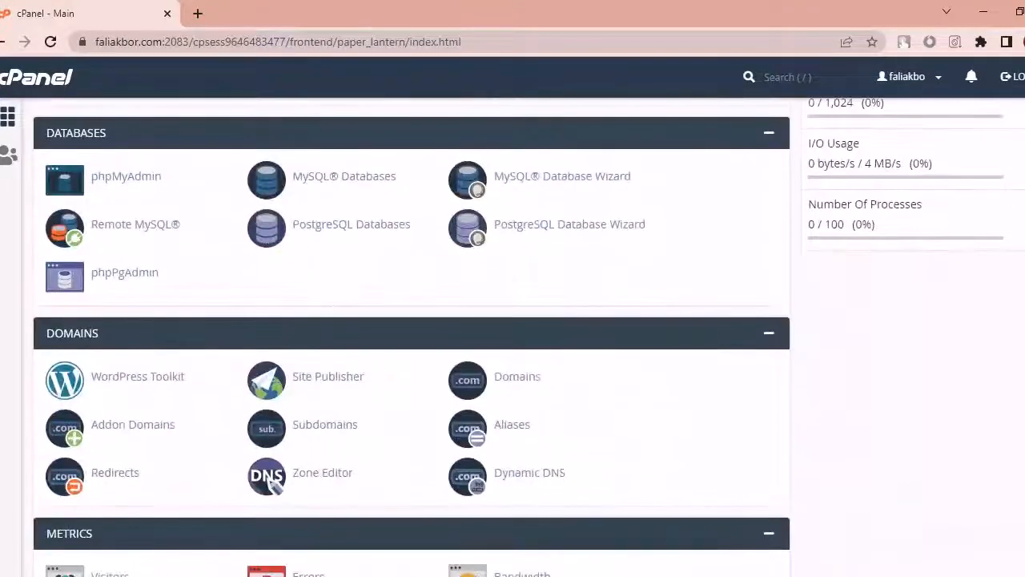
scroll(412, 336, "down", 11)
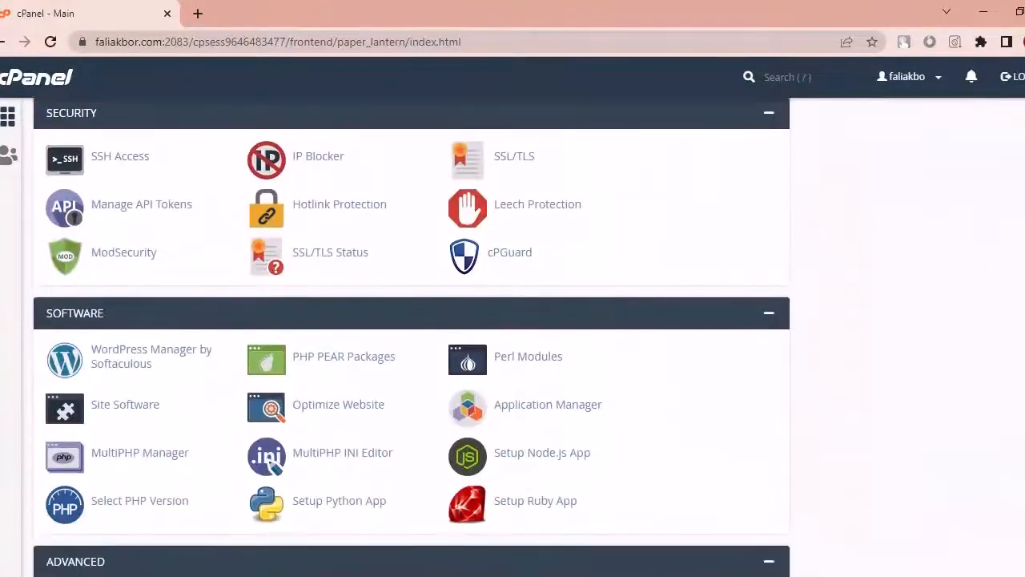
scroll(412, 336, "down", 2)
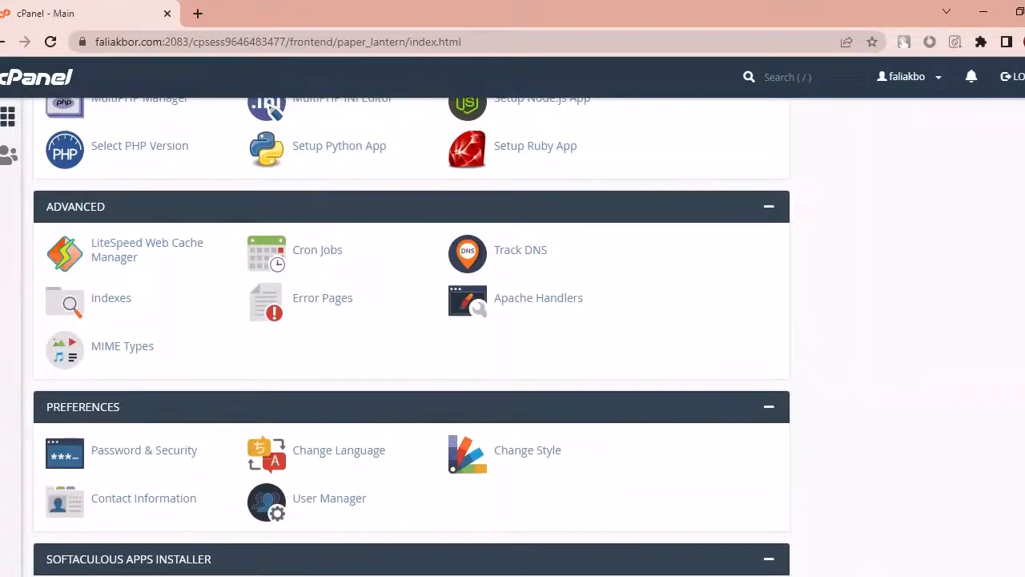
scroll(412, 337, "down", 3)
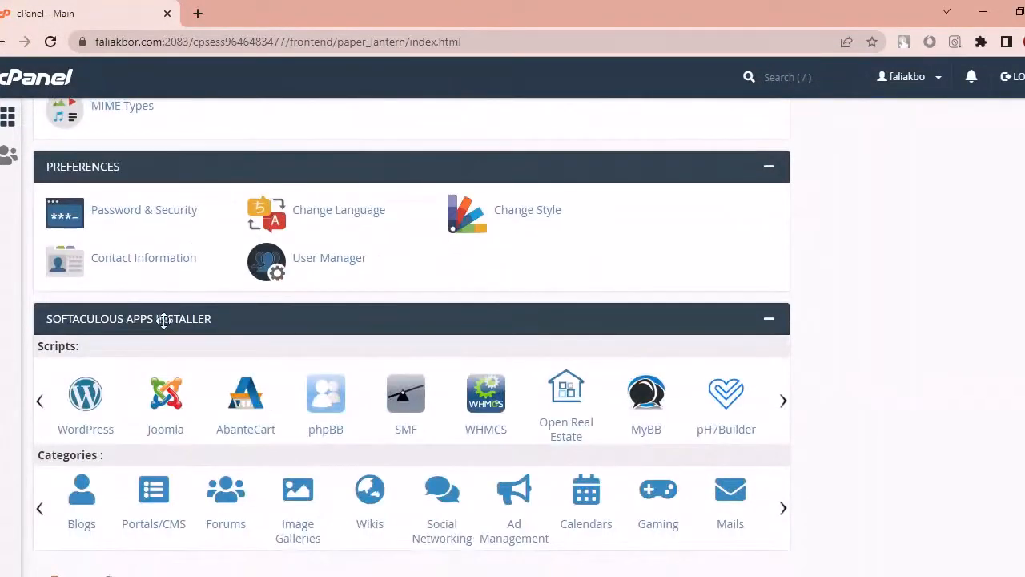
Step: Open the WordPress page from Softaculous Apps Installer and scroll down to its Install Now button
left_click(769, 324)
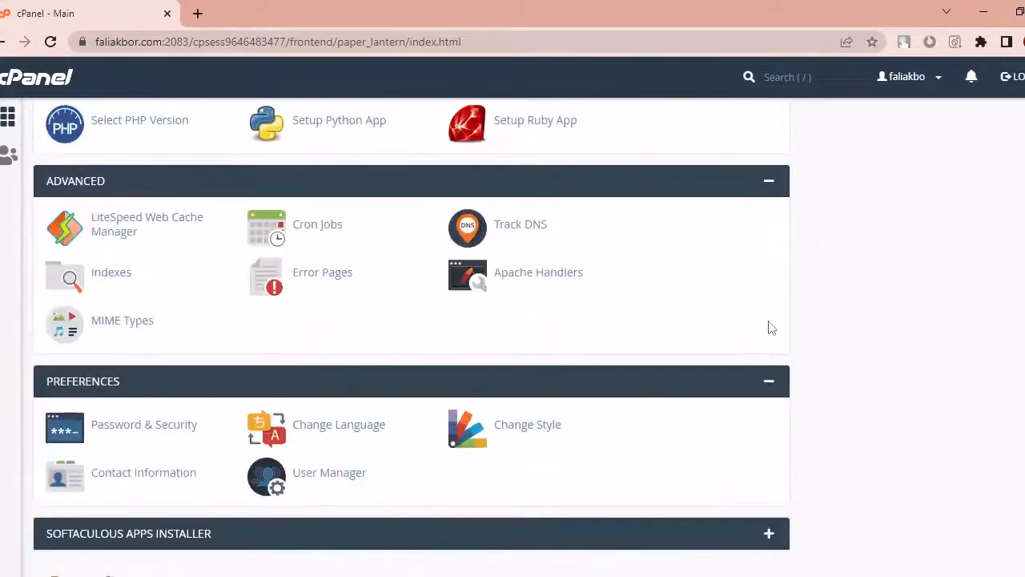
left_click(770, 535)
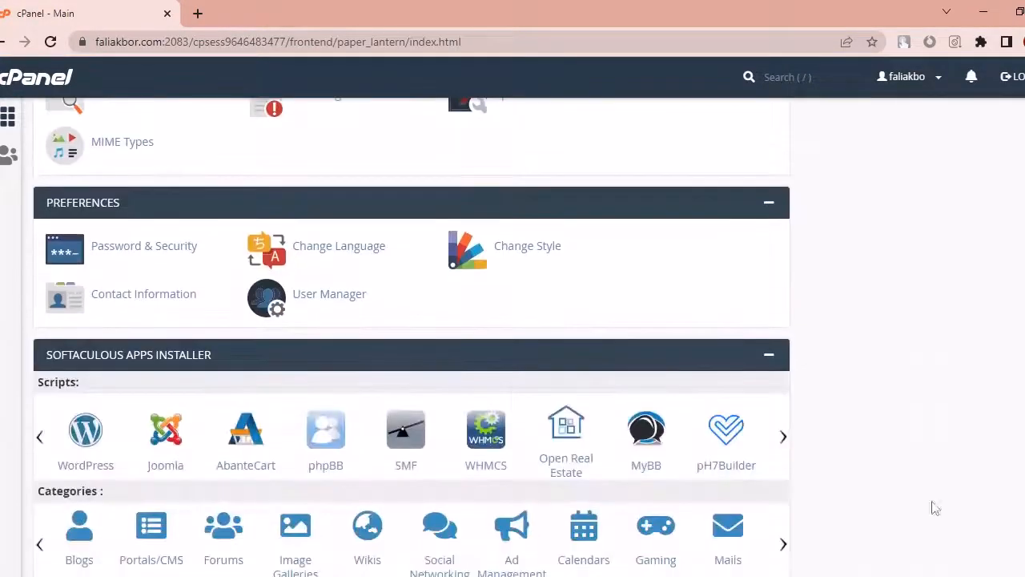
left_click(99, 431)
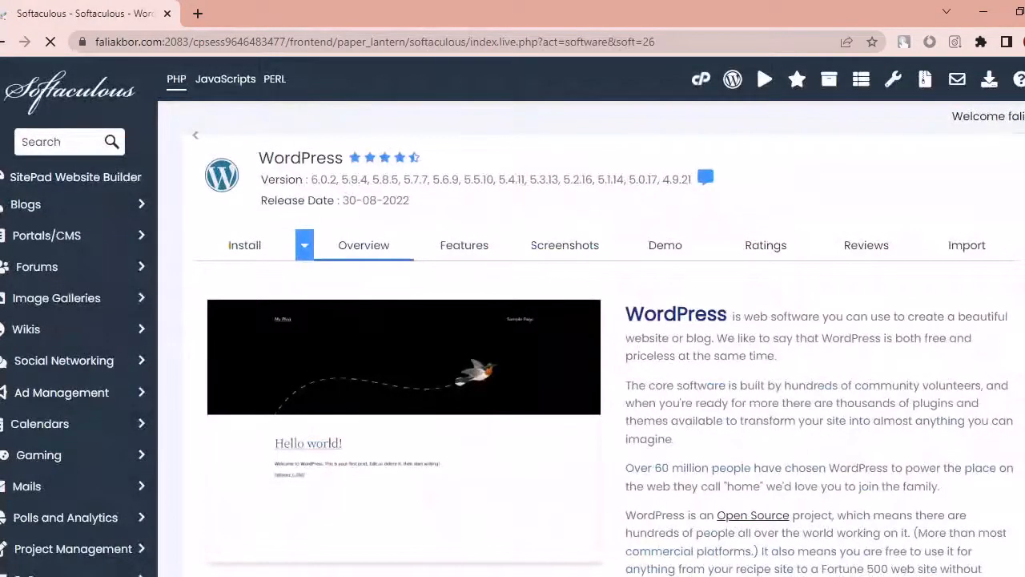
scroll(472, 475, "down", 4)
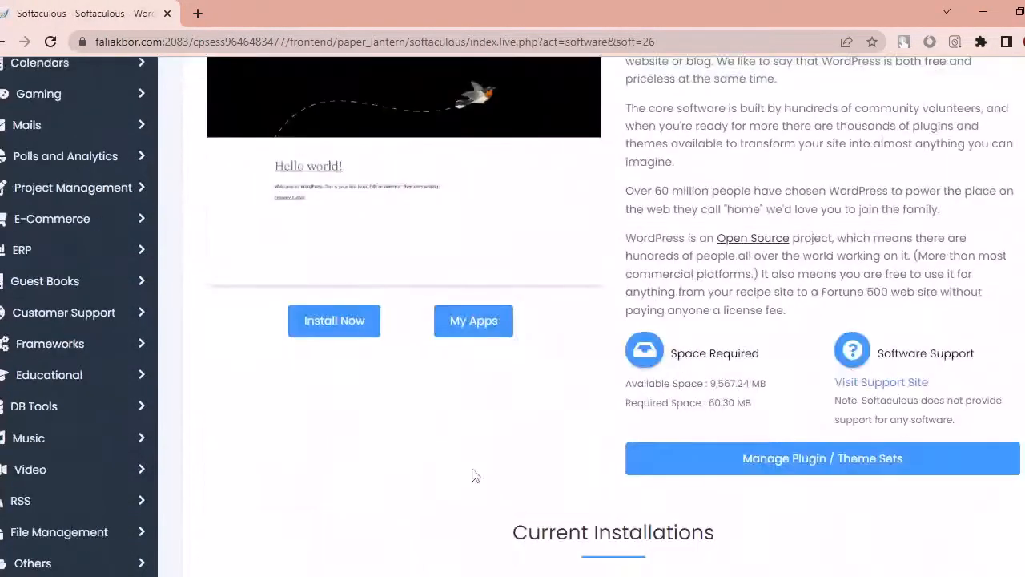
left_click(339, 325)
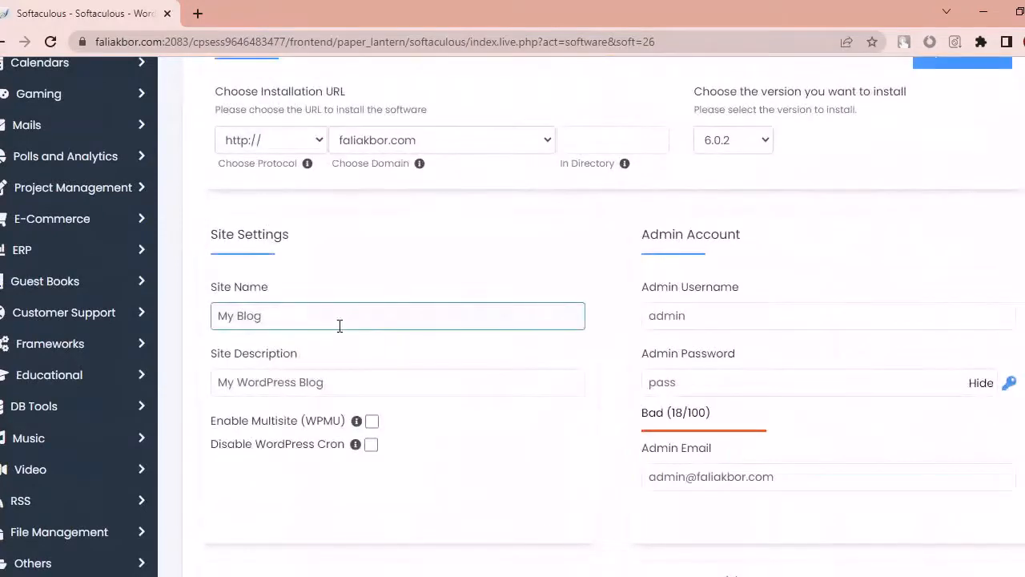
left_click(580, 140)
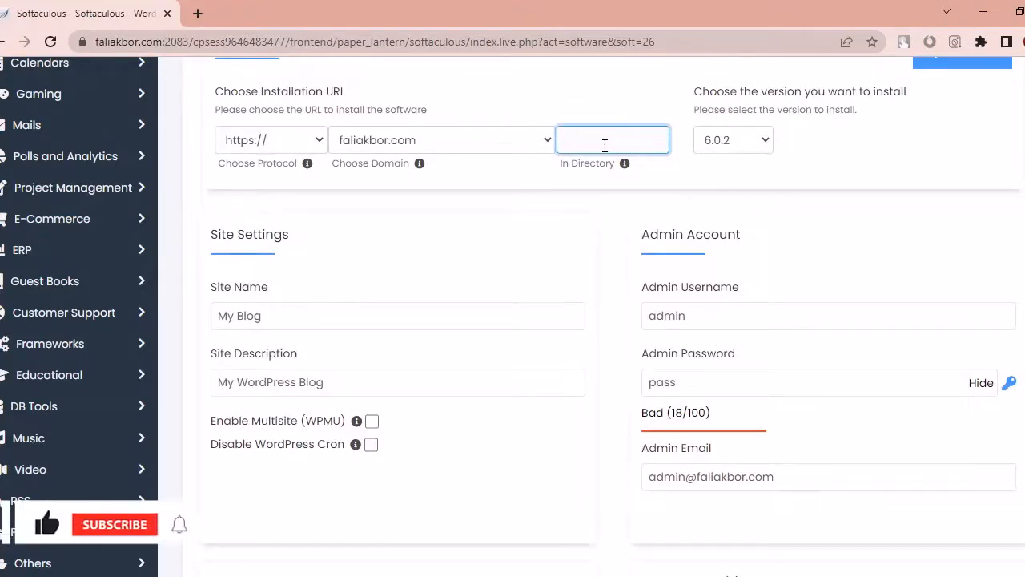
left_click(281, 140)
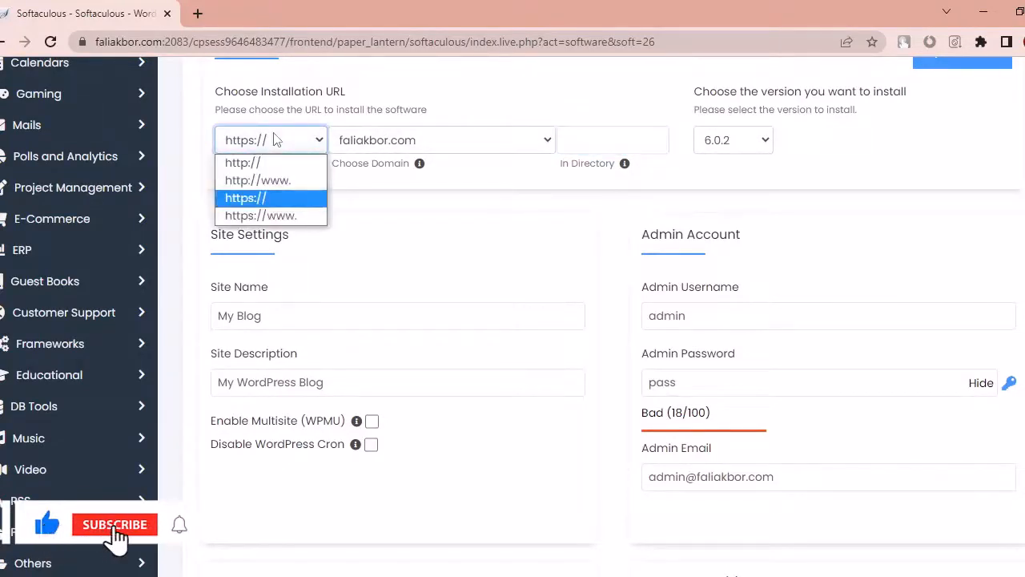
left_click(268, 198)
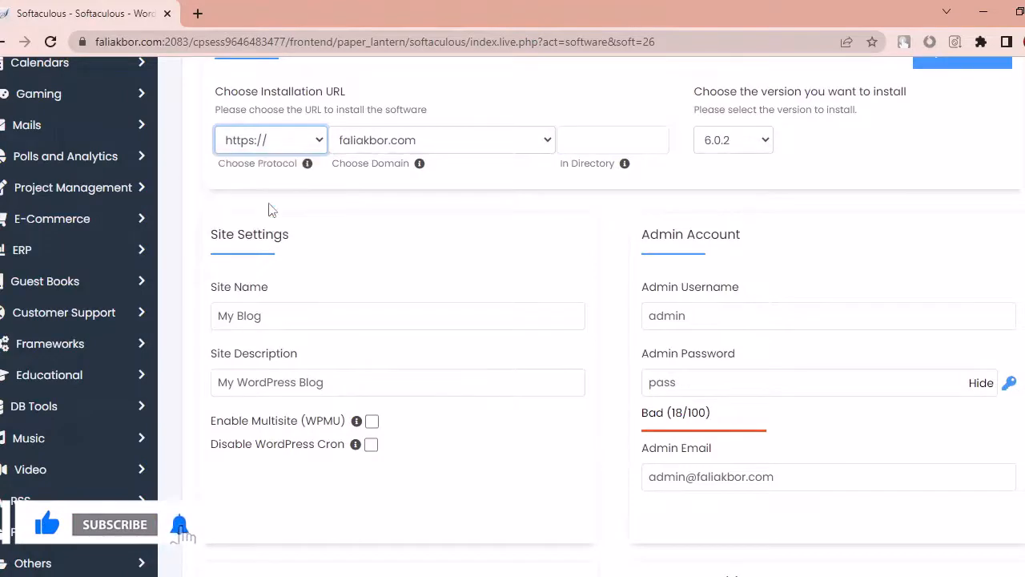
mouse_move(418, 161)
left_click(419, 144)
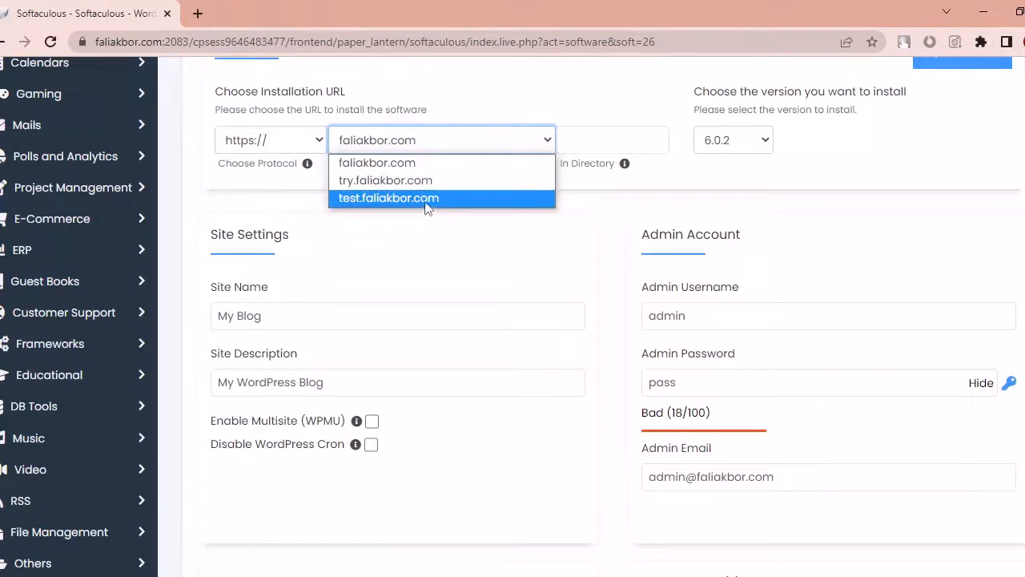
left_click(427, 206)
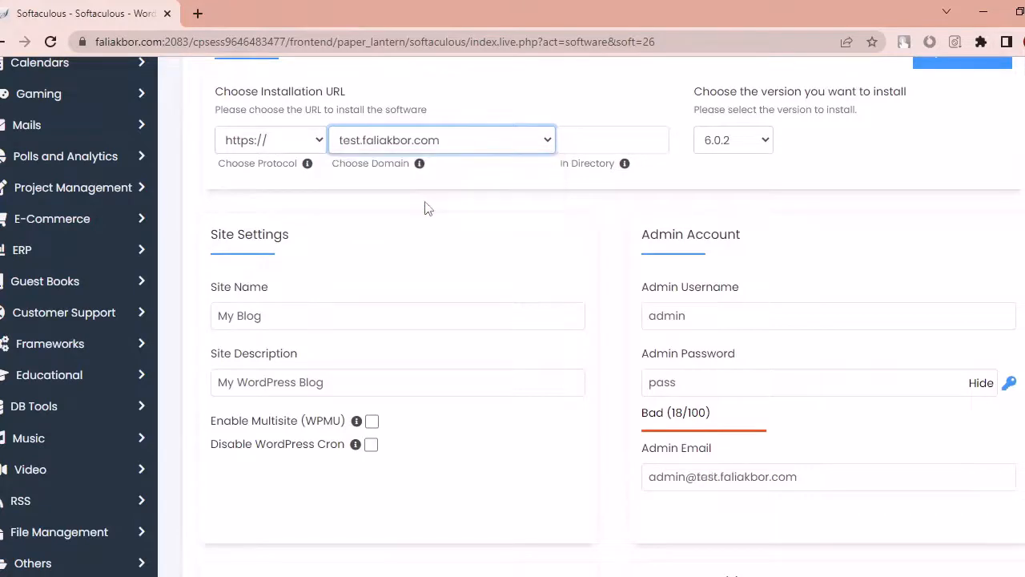
left_click(635, 131)
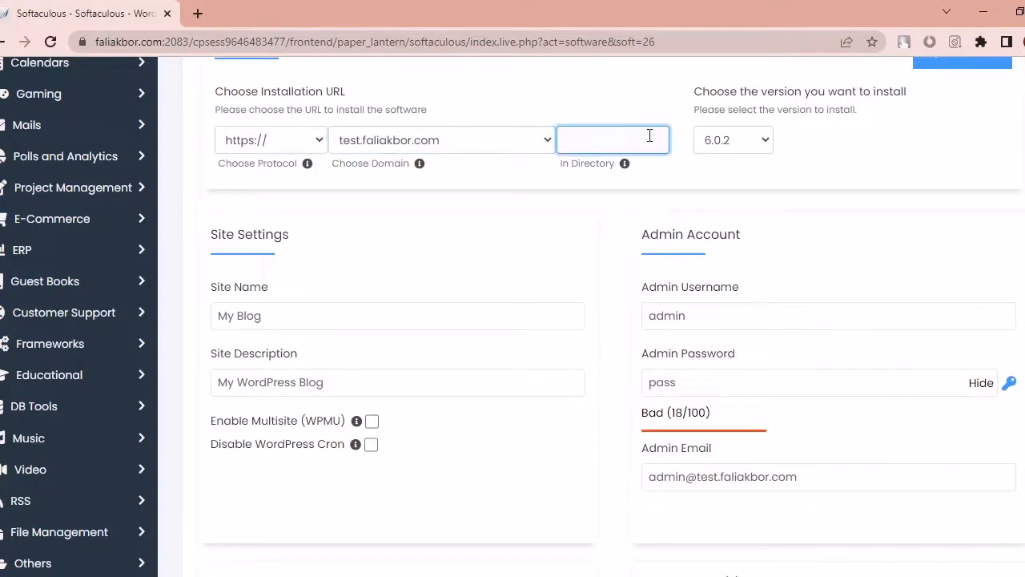
left_click(722, 143)
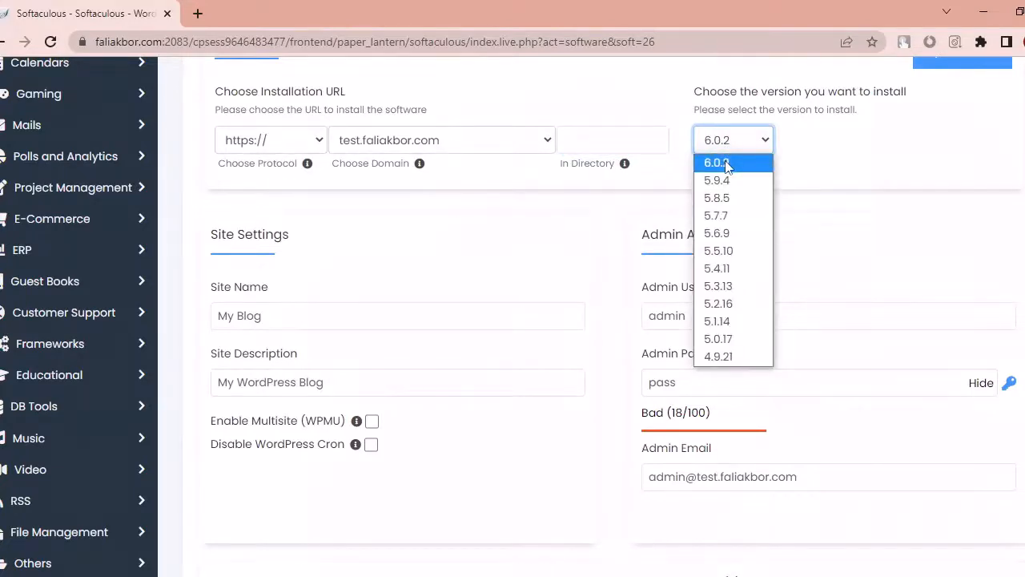
left_click(963, 149)
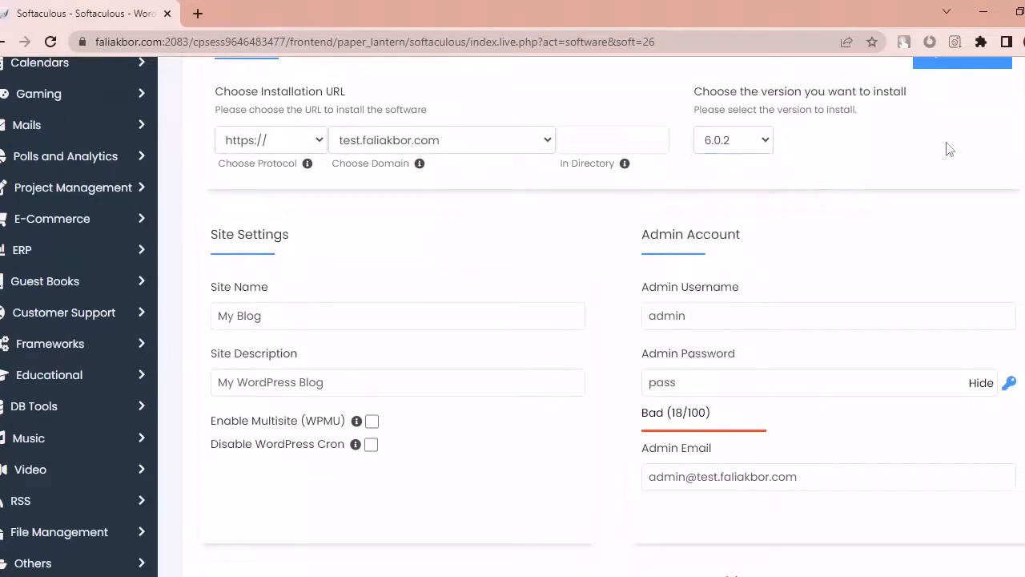
Step: Review the prefilled Site Name 'My Blog' and the Site Description, keeping both unchanged
left_click(281, 315)
double_click(282, 314)
left_click_drag(281, 315, 156, 320)
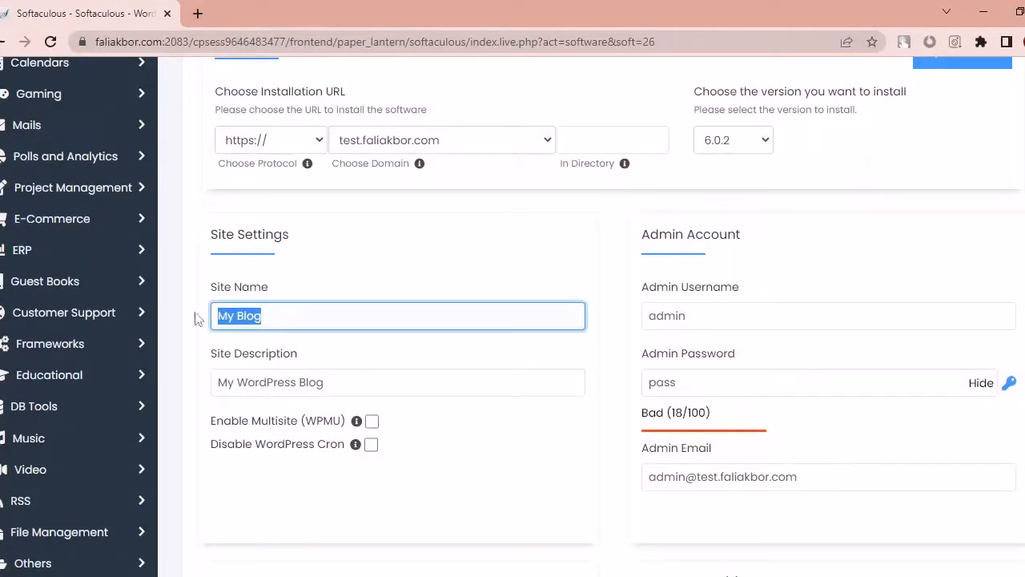
left_click(340, 318)
left_click(310, 385)
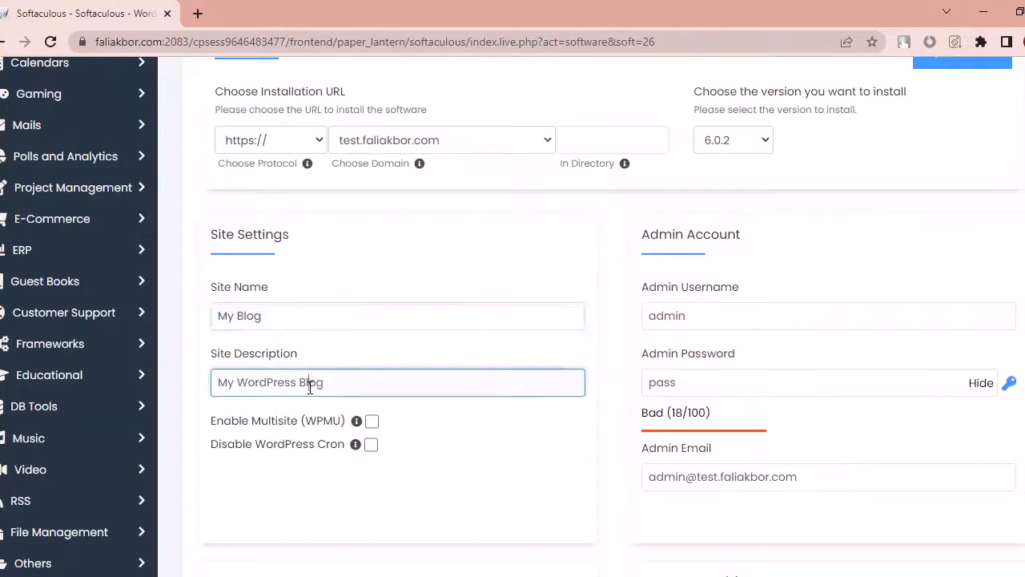
left_click(327, 323)
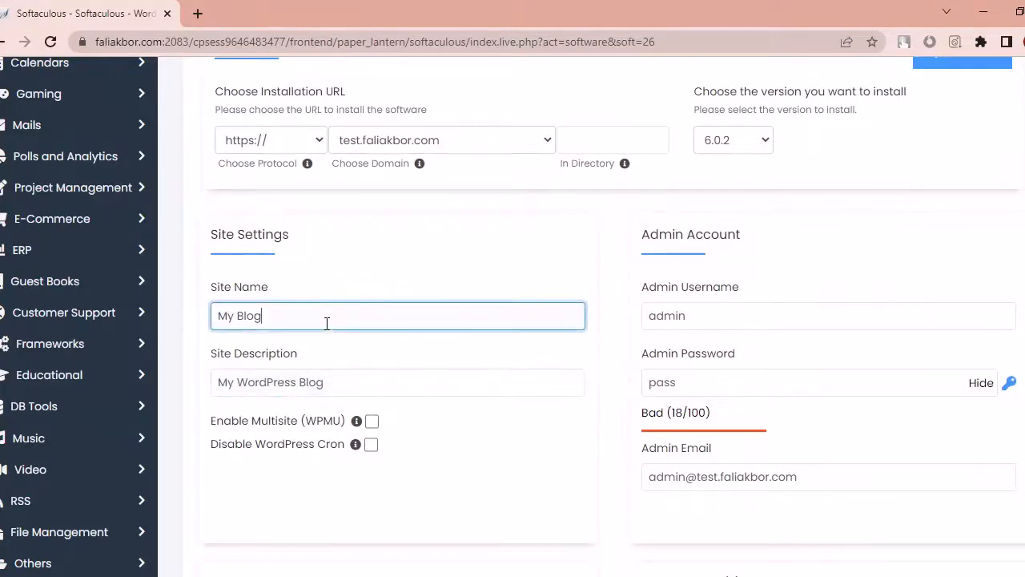
left_click(770, 324)
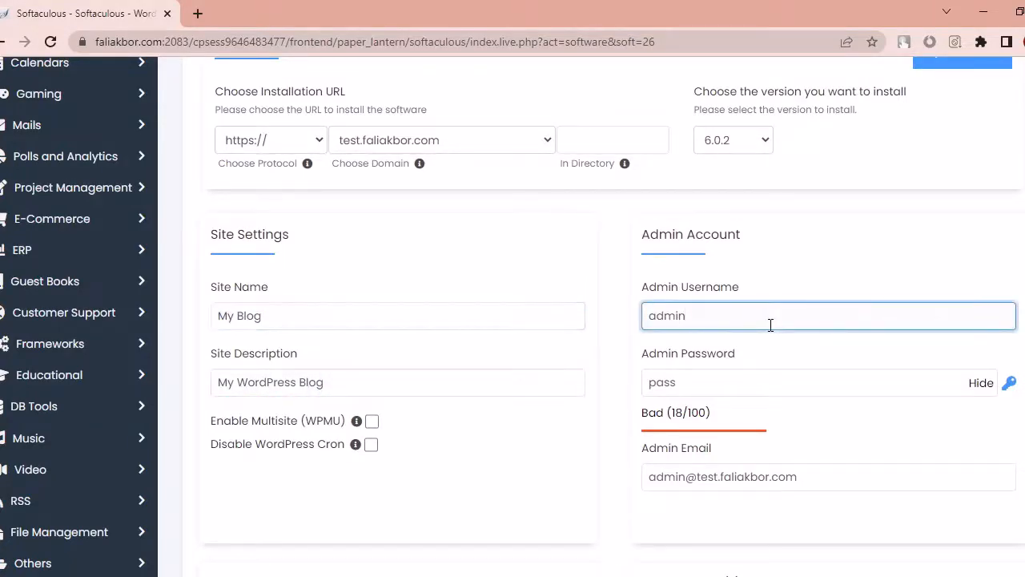
scroll(609, 321, "down", 1)
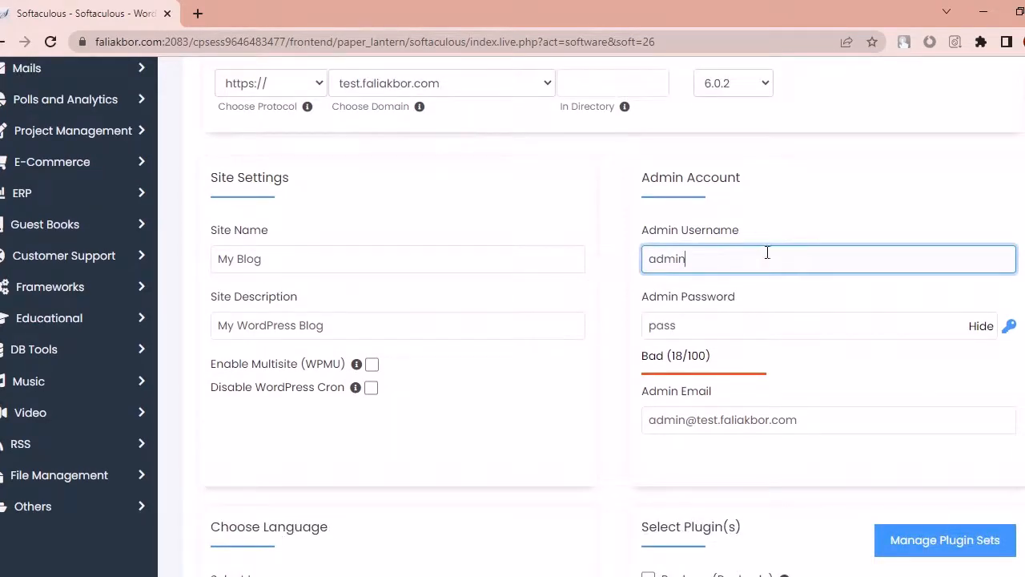
left_click_drag(721, 256, 650, 259)
left_click(685, 262)
left_click(700, 322)
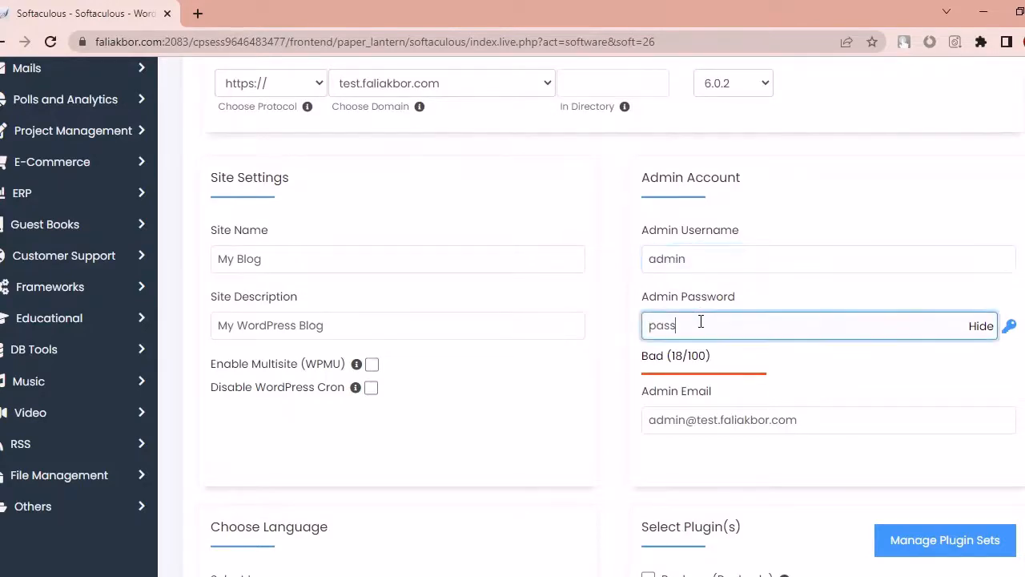
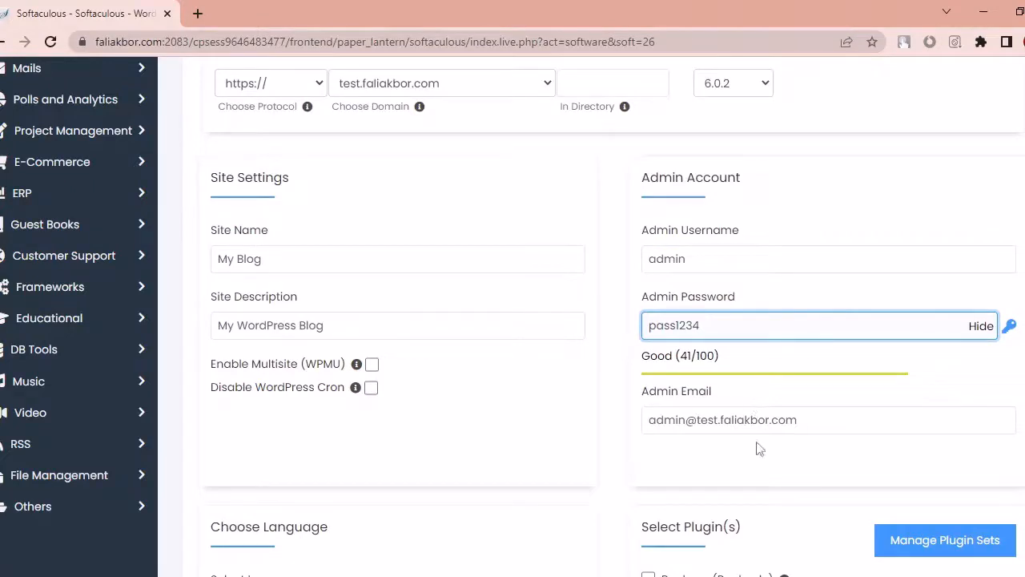
Step: Select the whole Admin Email address and delete it
left_click_drag(664, 418, 811, 419)
left_click(811, 420)
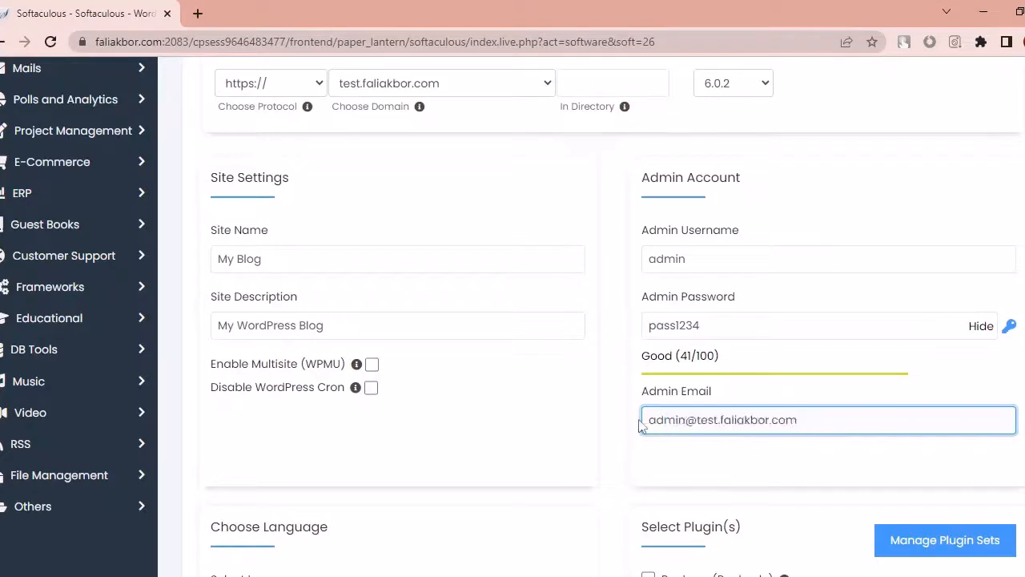
left_click_drag(645, 419, 799, 420)
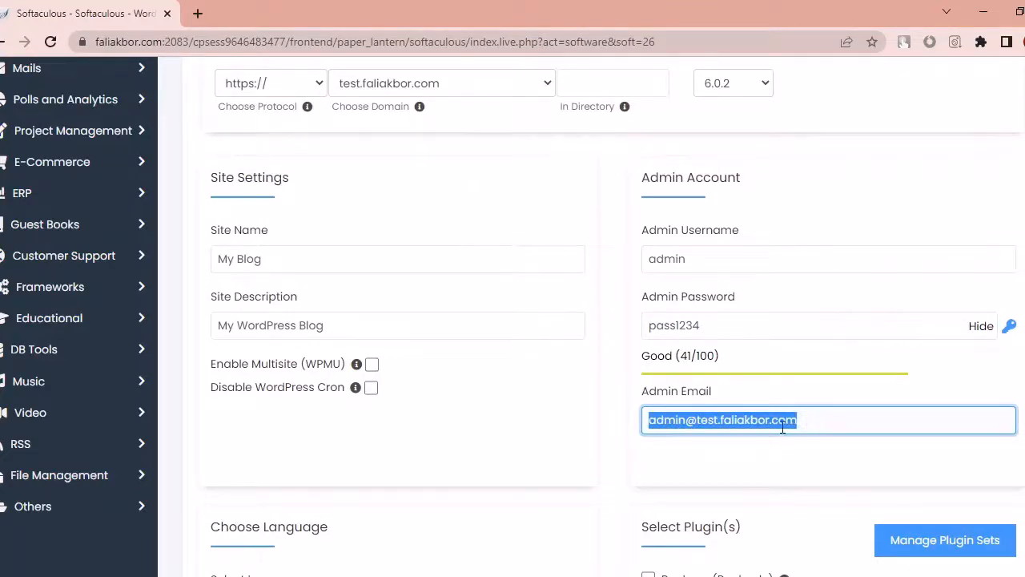
left_click(782, 428)
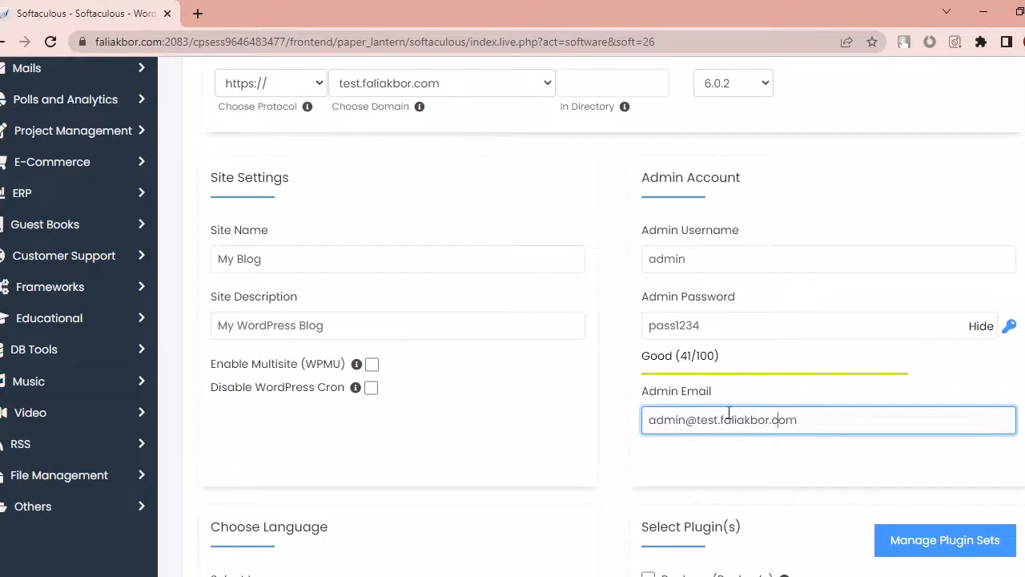
left_click_drag(650, 423, 801, 423)
left_click(792, 424)
left_click_drag(813, 421, 593, 400)
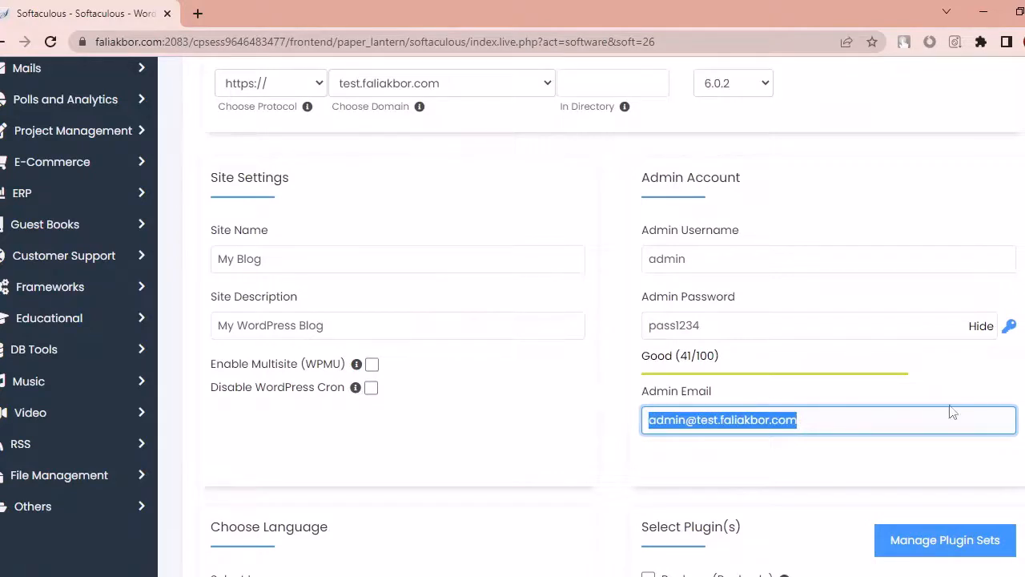
key("BackSpace")
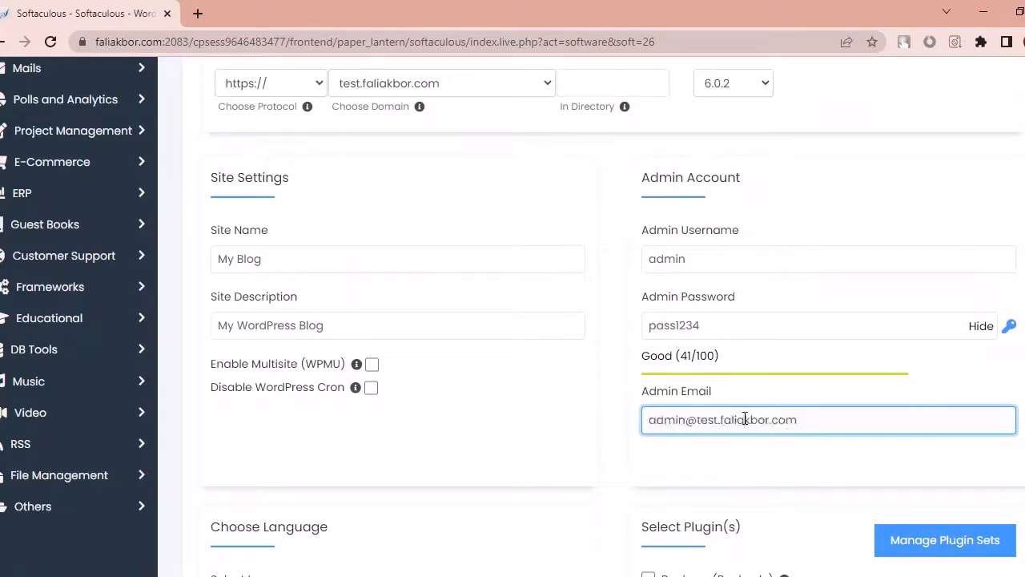
Step: Check the admin email, scroll past the plugins and themes, and submit the WordPress installation
scroll(591, 316, "up", 5)
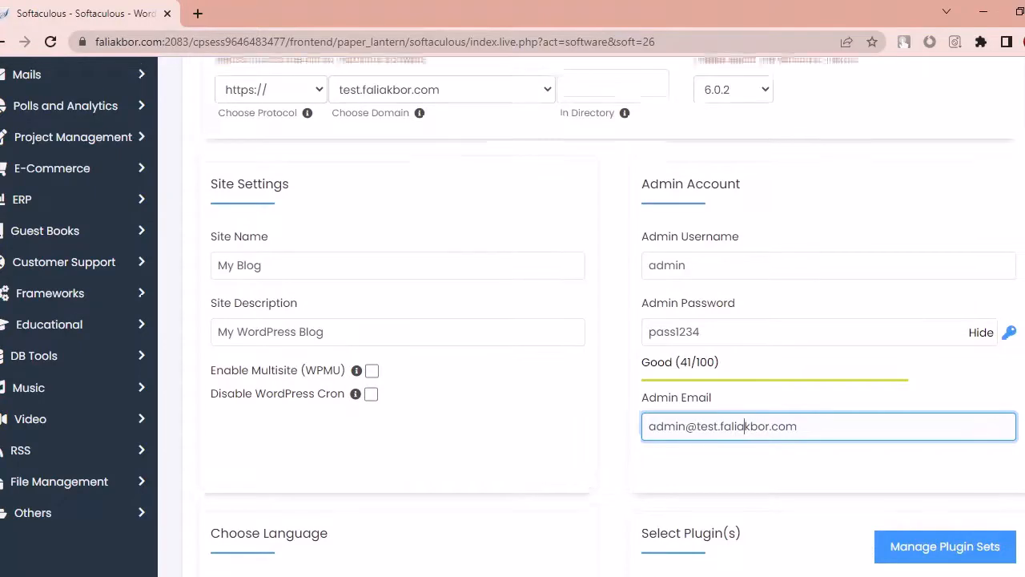
scroll(591, 317, "down", 5)
scroll(592, 316, "down", 2)
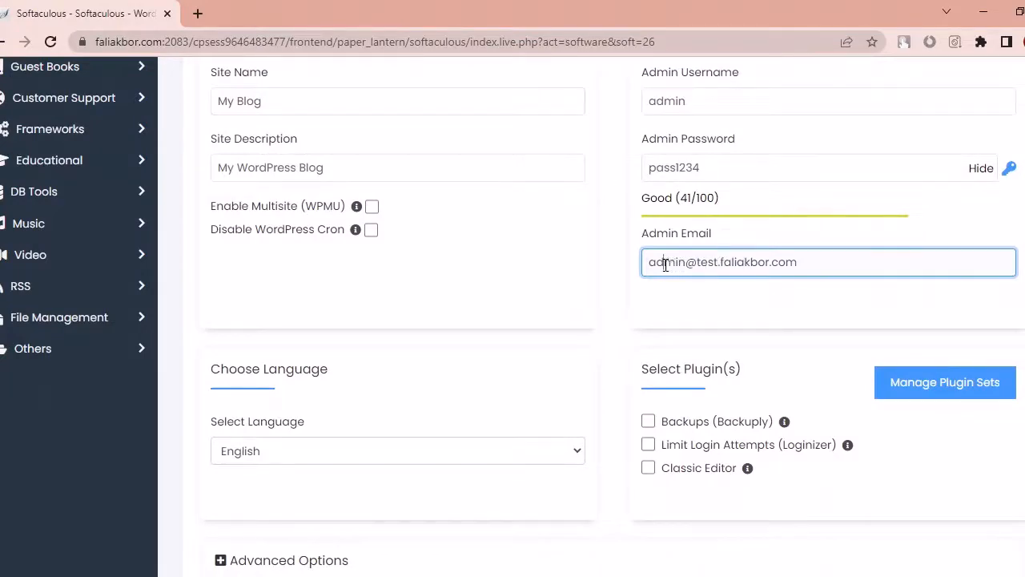
left_click_drag(665, 266, 817, 256)
scroll(592, 316, "down", 4)
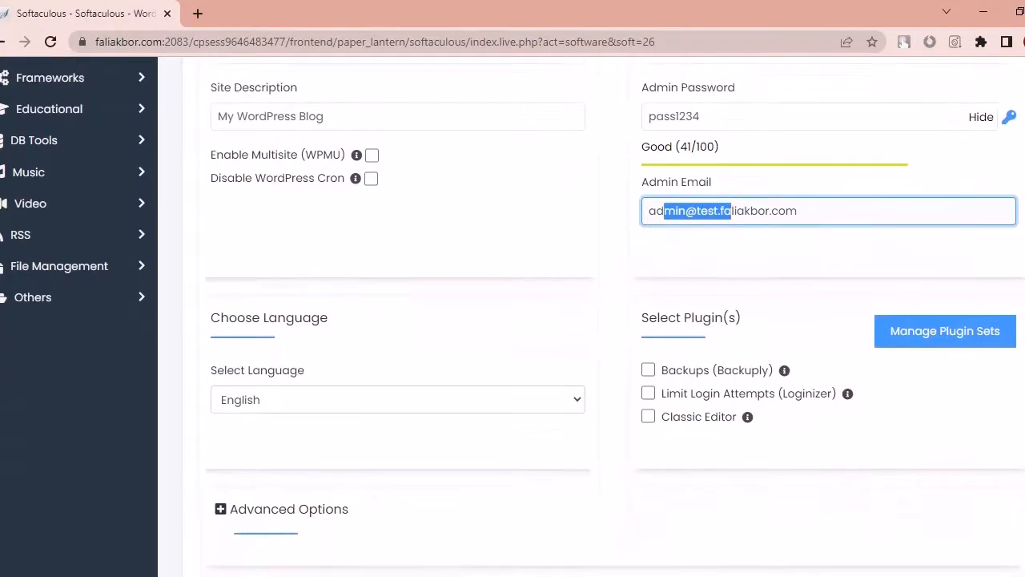
scroll(592, 316, "up", 1)
scroll(469, 305, "down", 1)
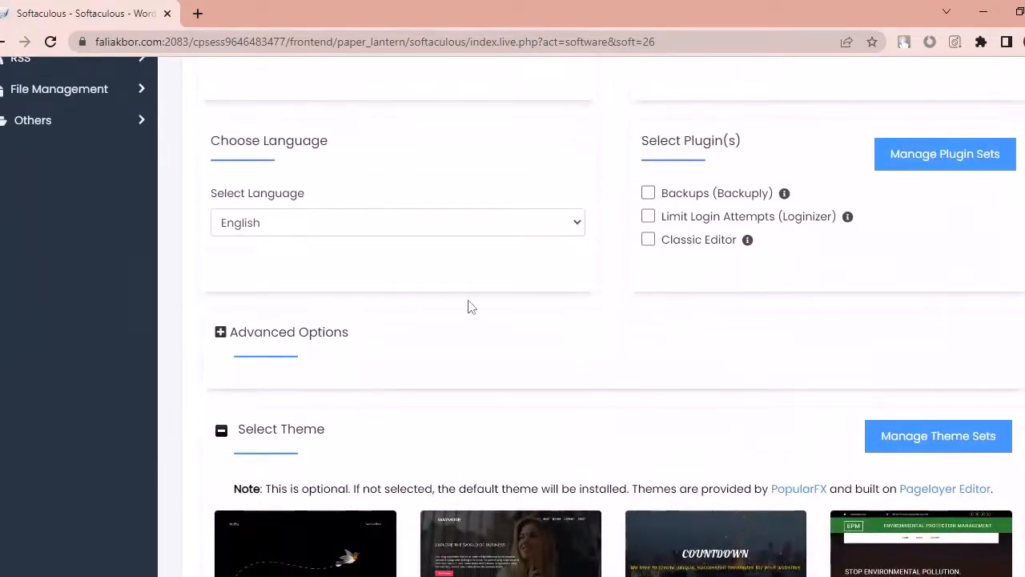
scroll(646, 569, "down", 5)
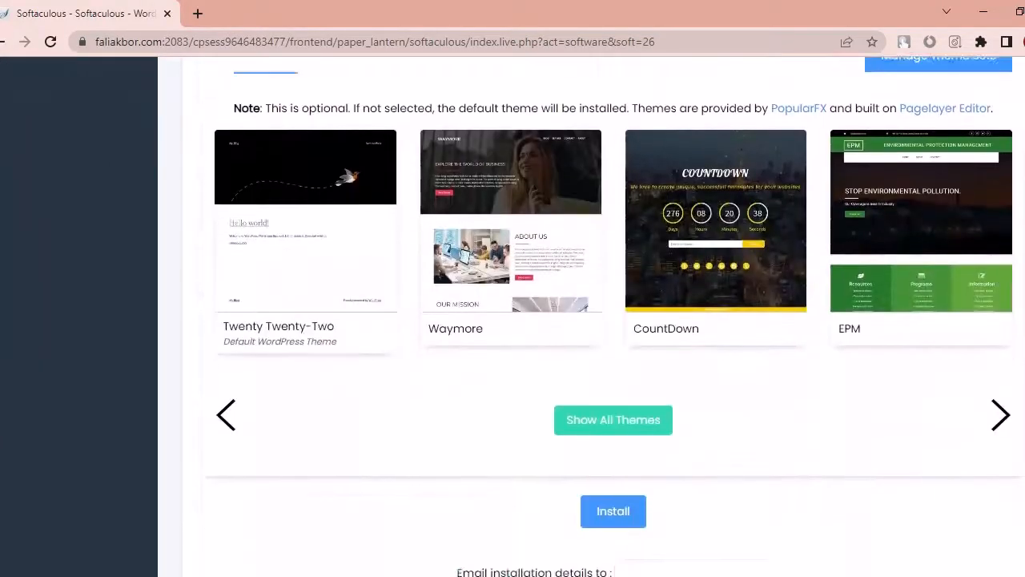
left_click(616, 507)
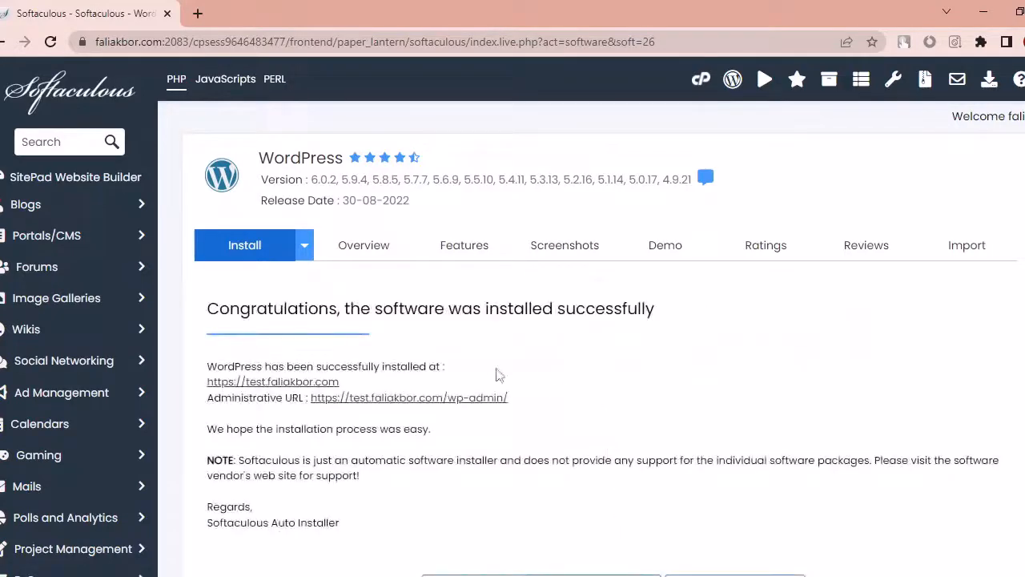
scroll(859, 411, "down", 1)
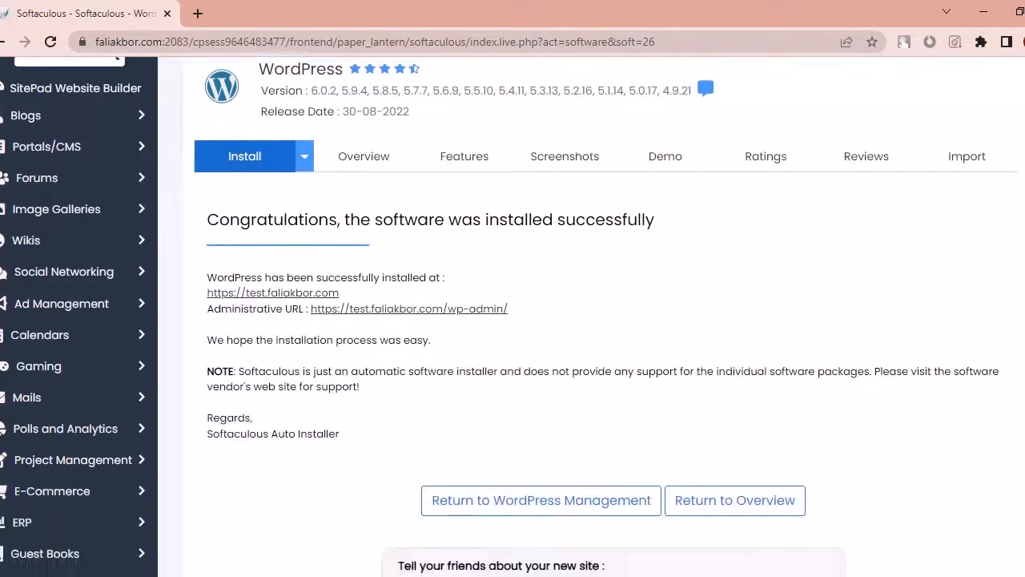
left_click(276, 288)
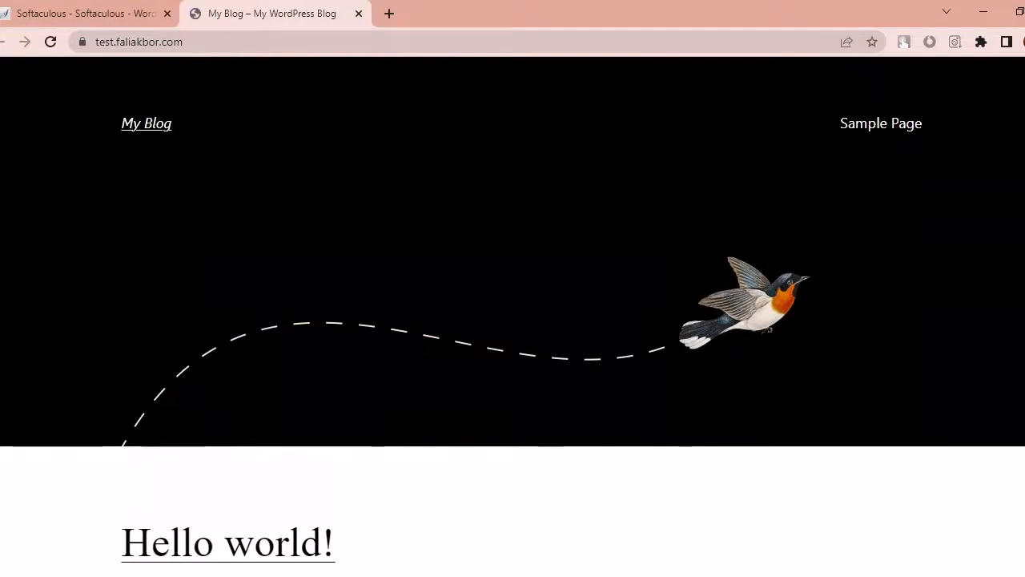
Step: View the Hello world! post on the new blog, then return to the Softaculous success page
scroll(513, 321, "down", 5)
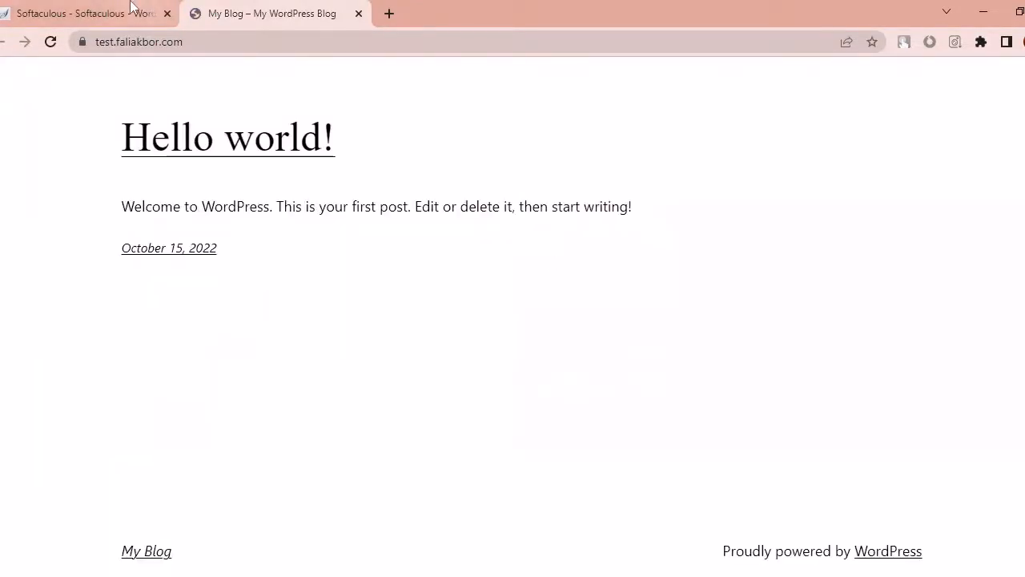
left_click(132, 9)
left_click(232, 8)
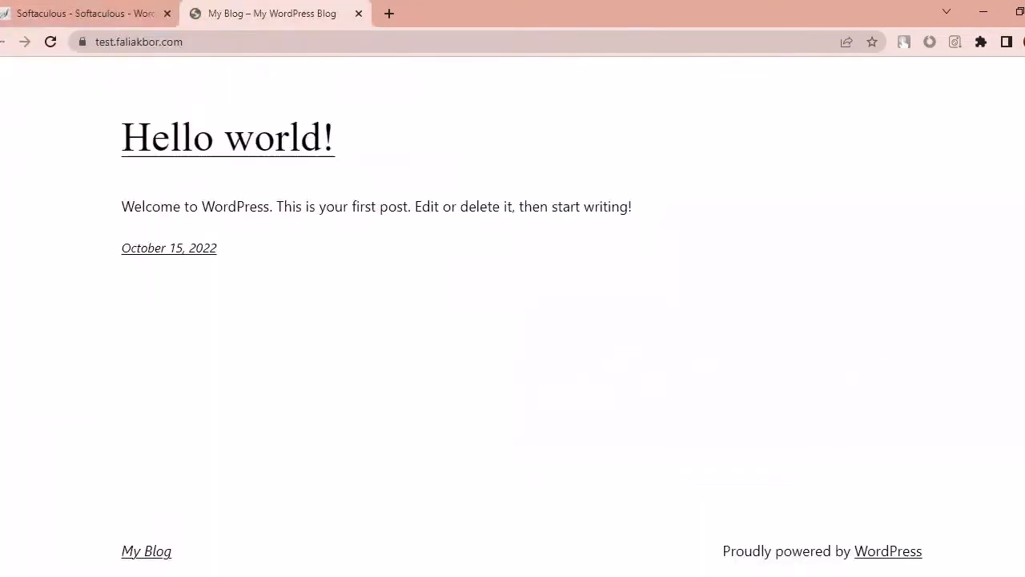
scroll(189, 139, "up", 5)
left_click(132, 9)
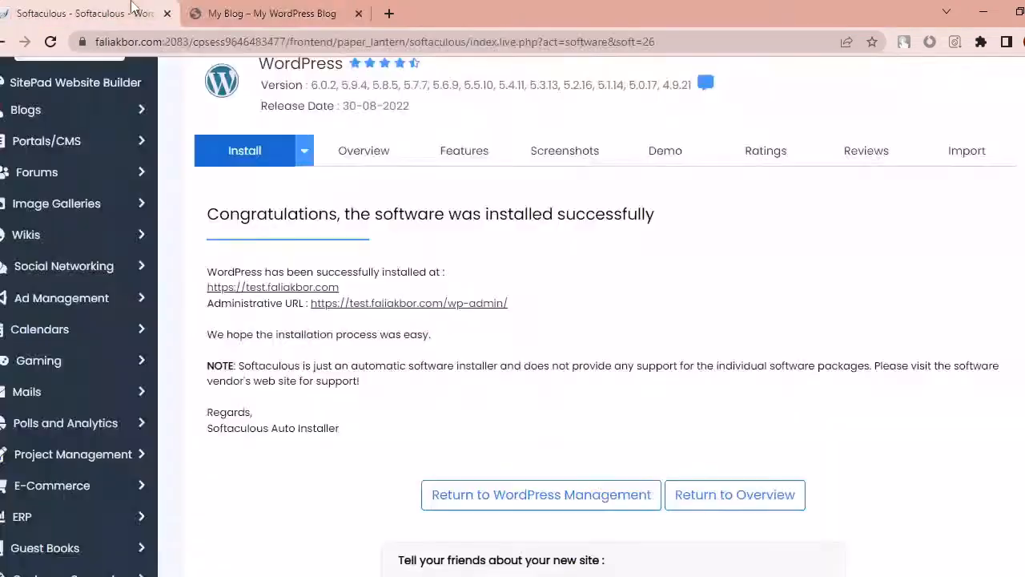
Step: Open the /wp-admin/ Administrative URL in a new tab and move it after the My Blog tab
left_click(462, 306)
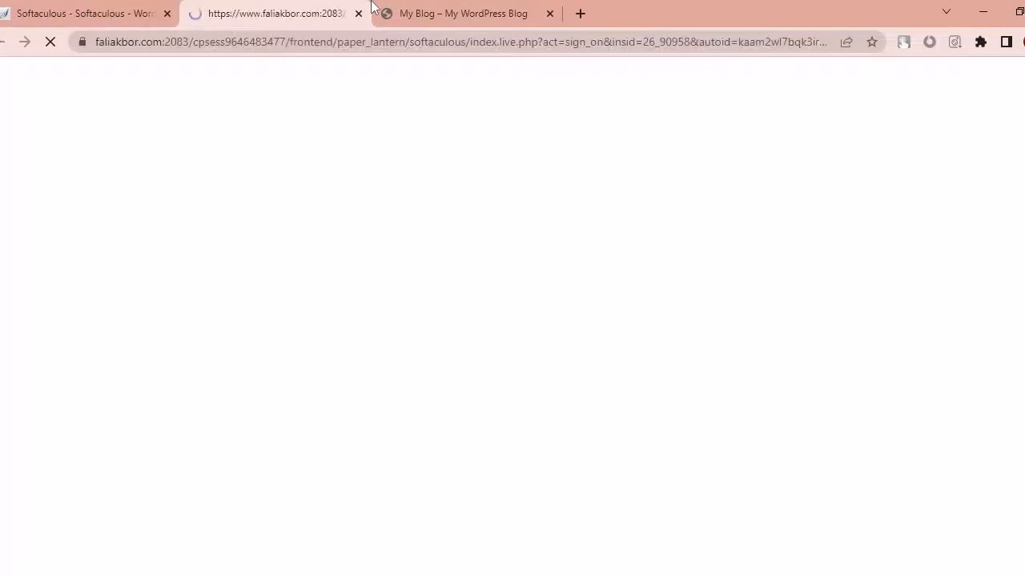
left_click_drag(241, 7, 407, 7)
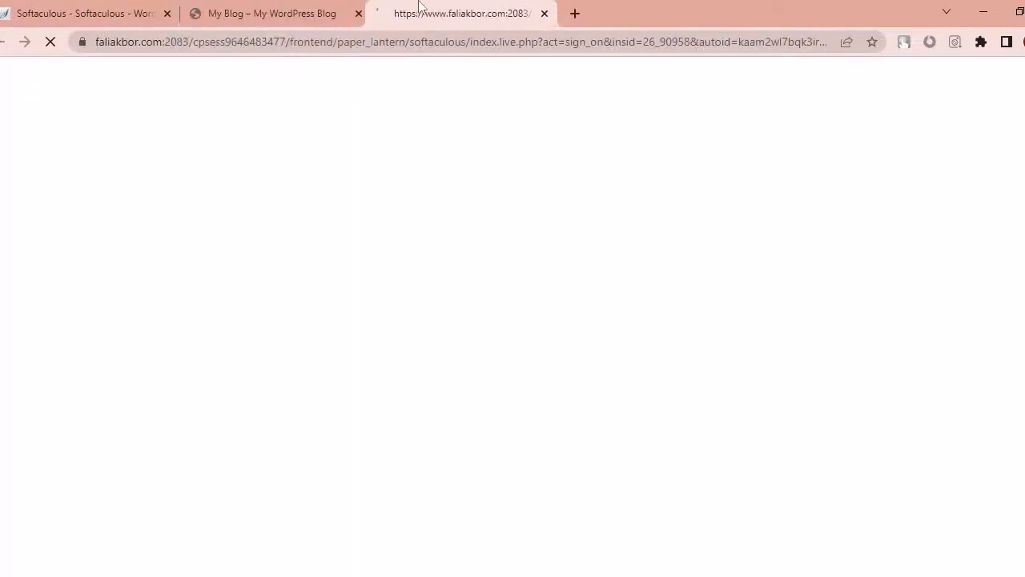
left_click(329, 6)
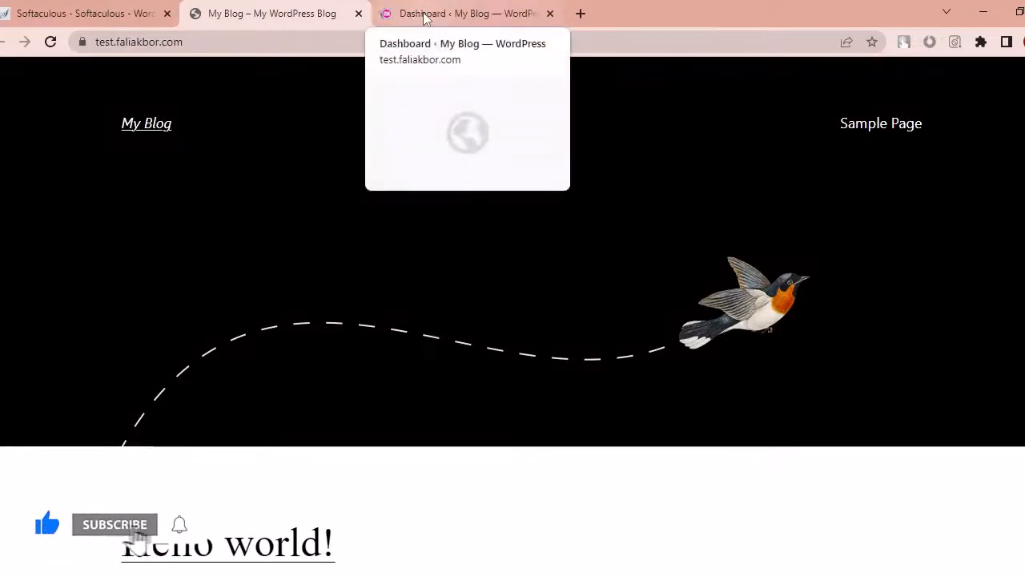
Step: Dismiss the Welcome to WordPress panel on the admin Dashboard, then view the blog front page
left_click(423, 14)
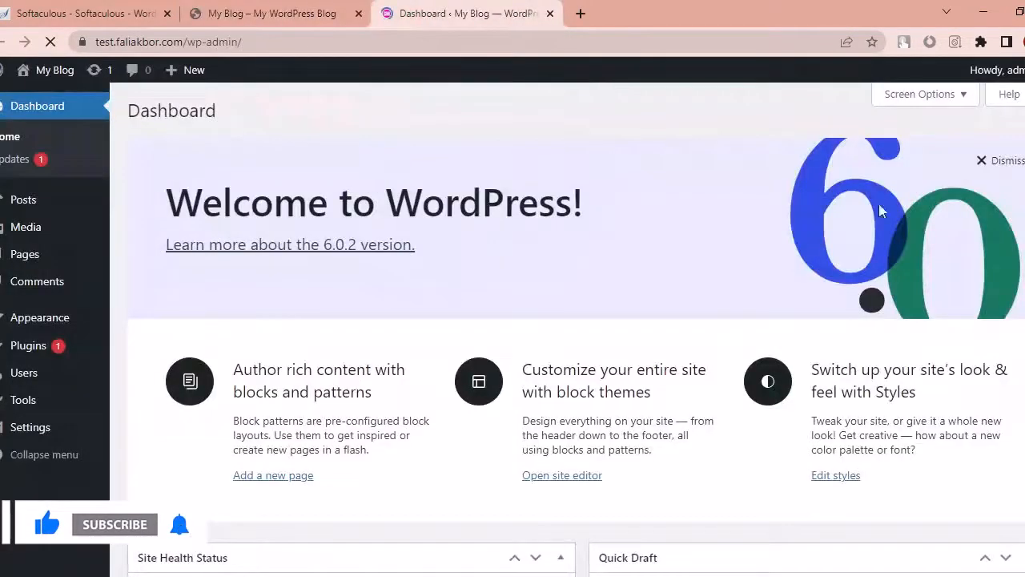
scroll(567, 330, "down", 4)
scroll(567, 330, "up", 4)
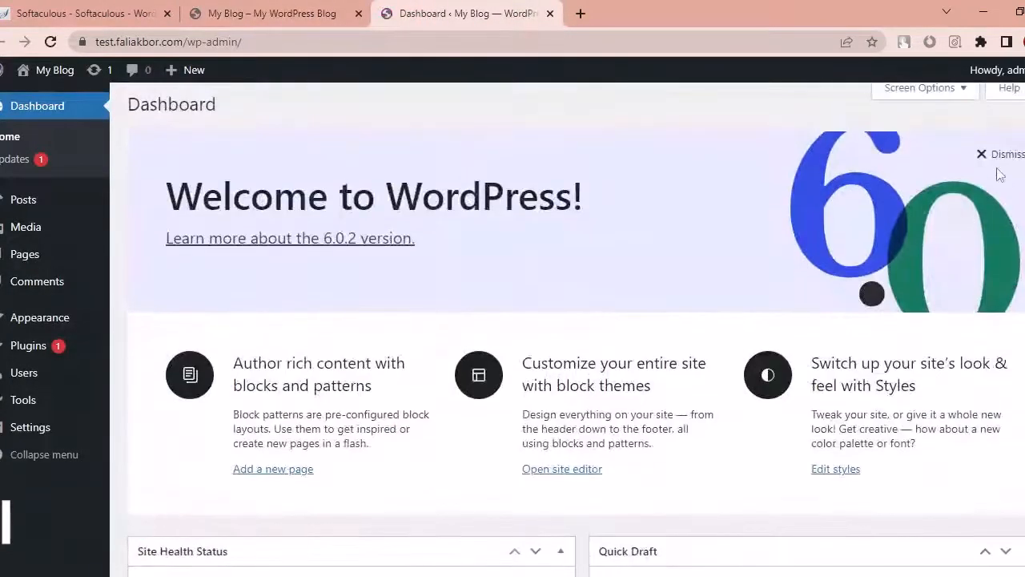
left_click(993, 159)
scroll(991, 156, "down", 3)
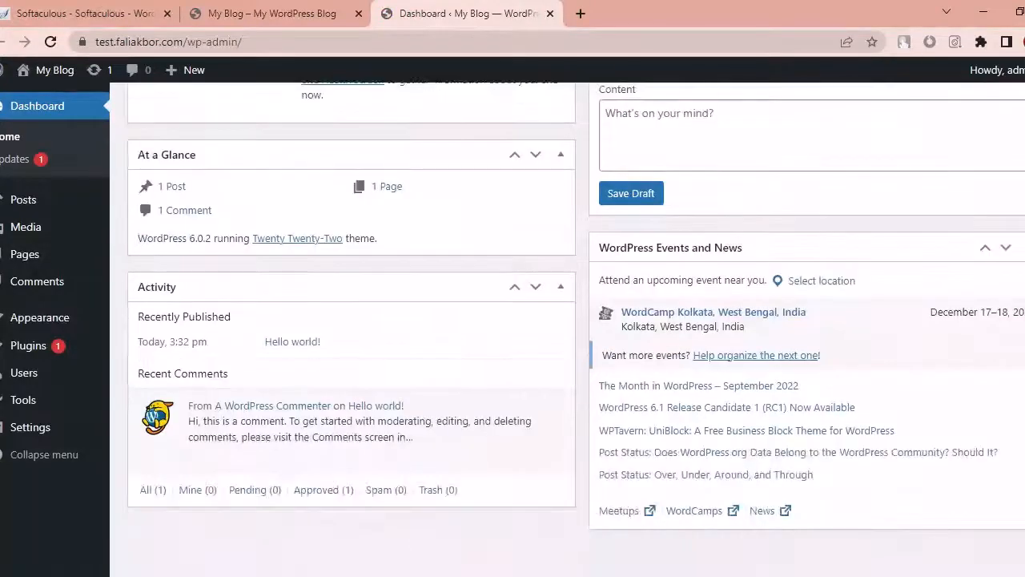
scroll(991, 155, "up", 3)
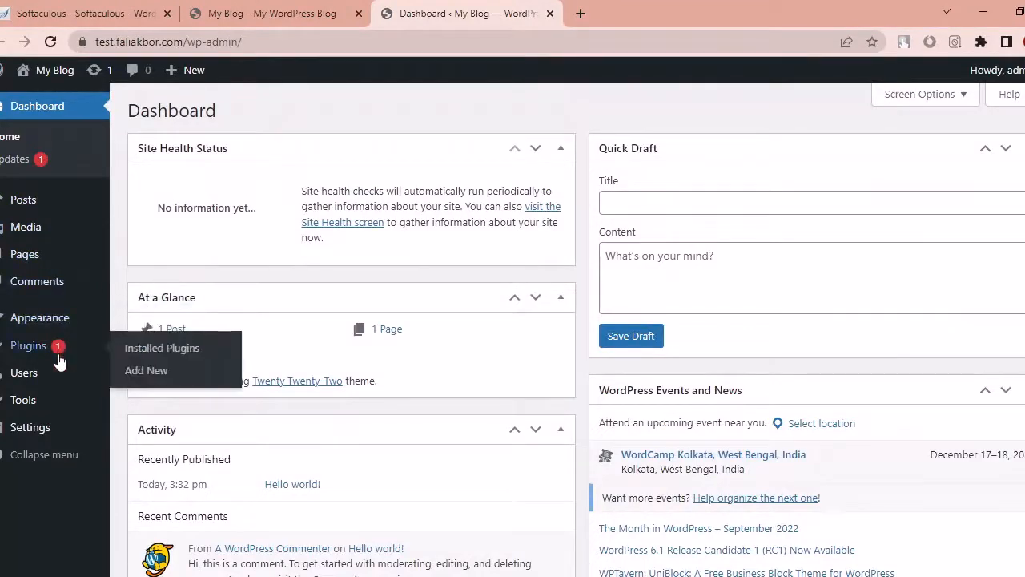
mouse_move(59, 405)
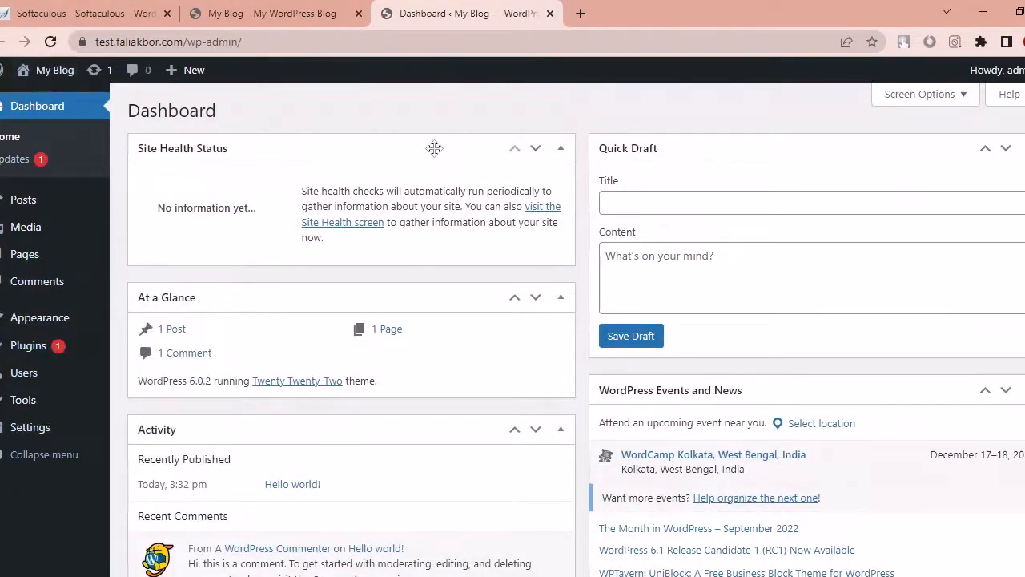
scroll(576, 318, "down", 3)
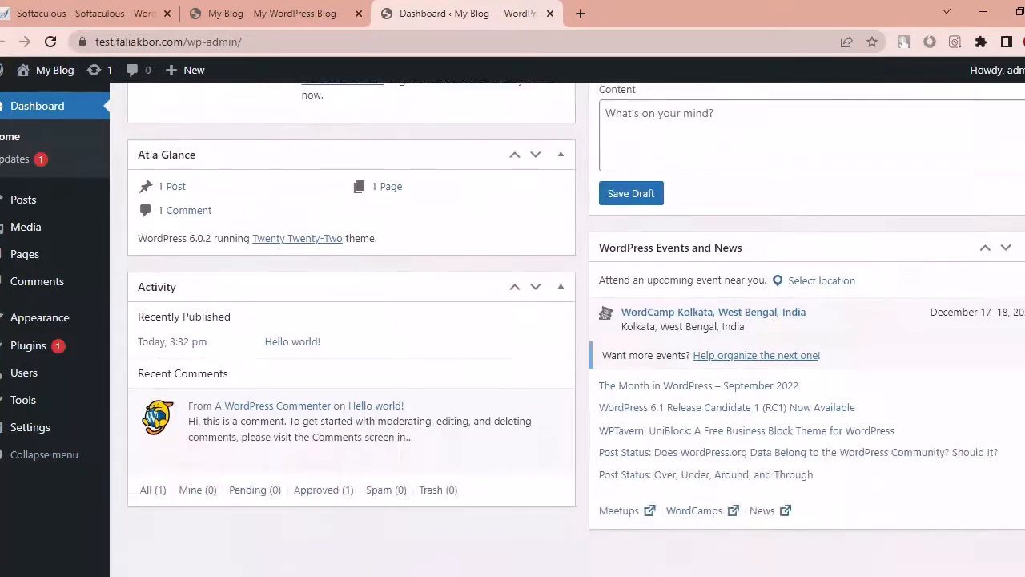
scroll(576, 317, "up", 3)
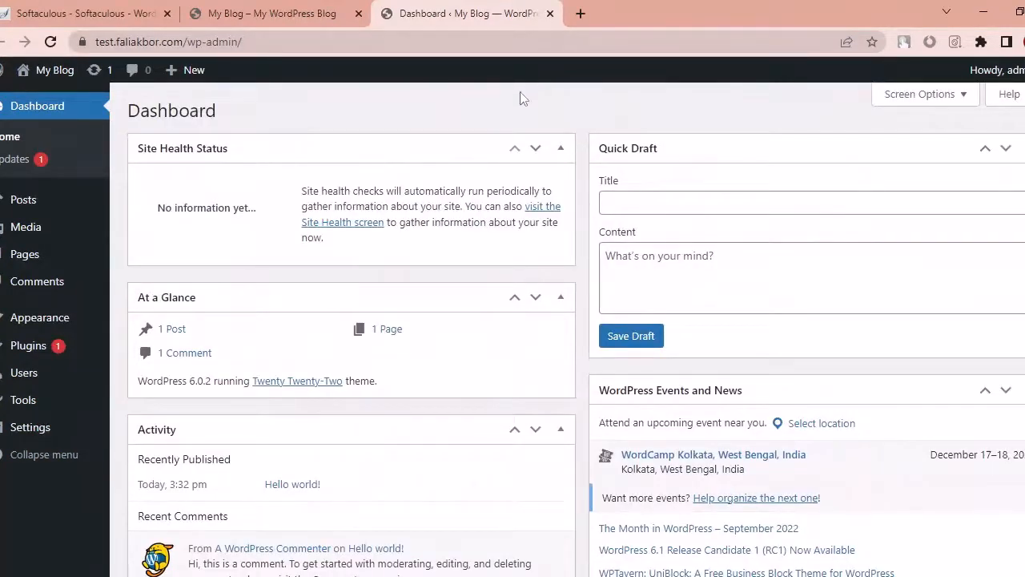
left_click(295, 8)
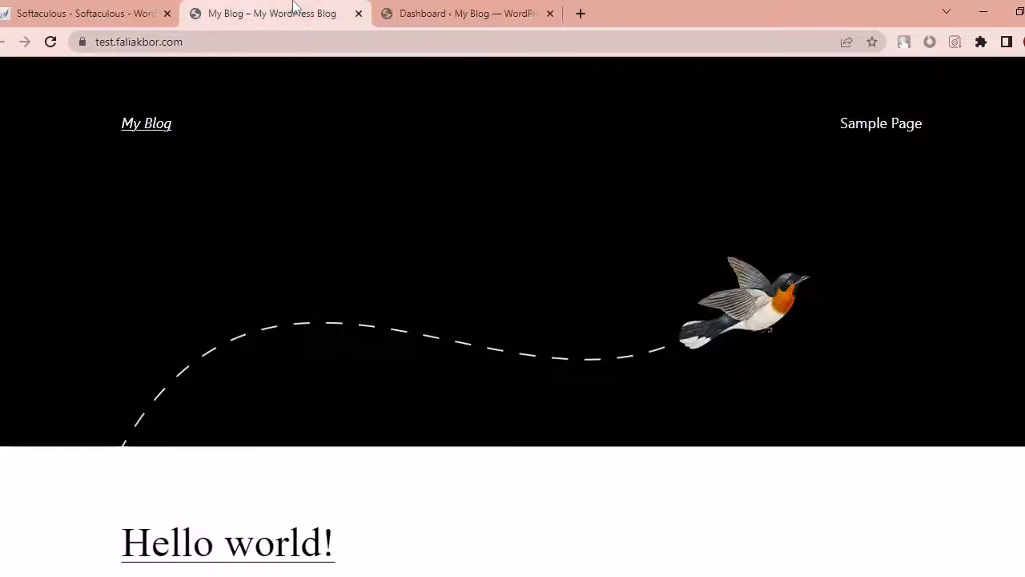
Step: Go back from the Softaculous results to the cPanel dashboard and scroll to the Email tools
left_click(454, 9)
left_click(88, 8)
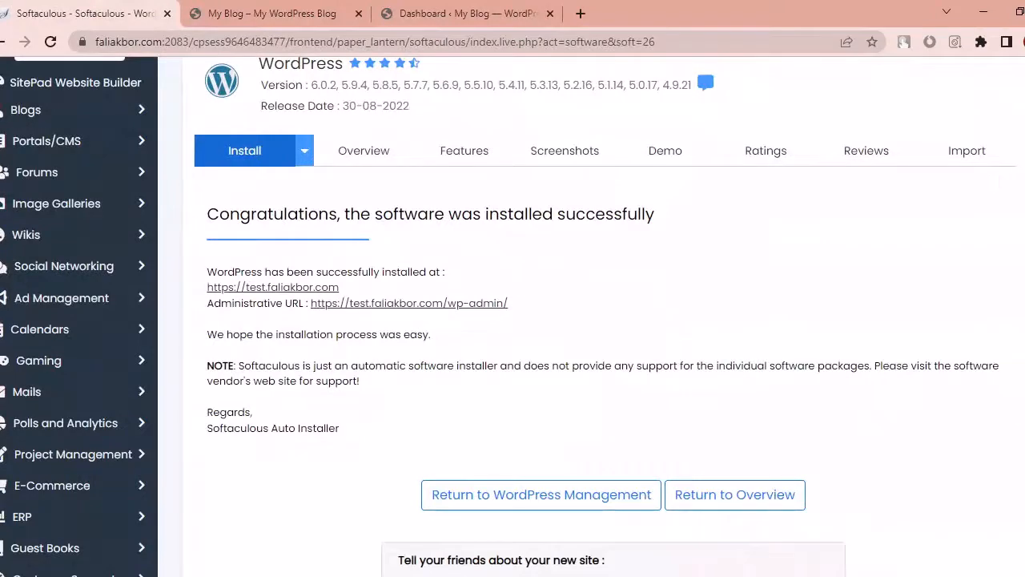
scroll(591, 316, "up", 1)
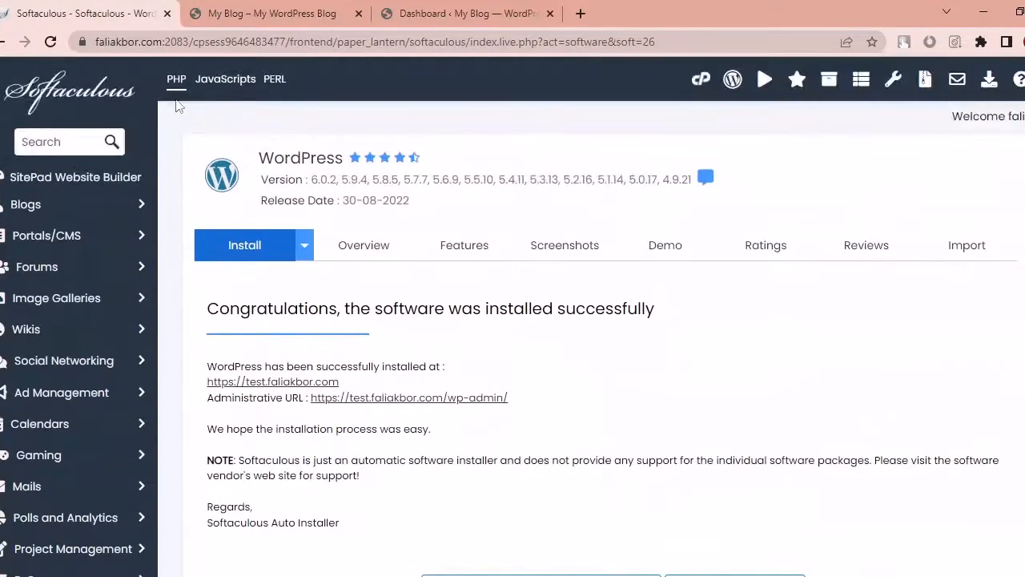
left_click(4, 40)
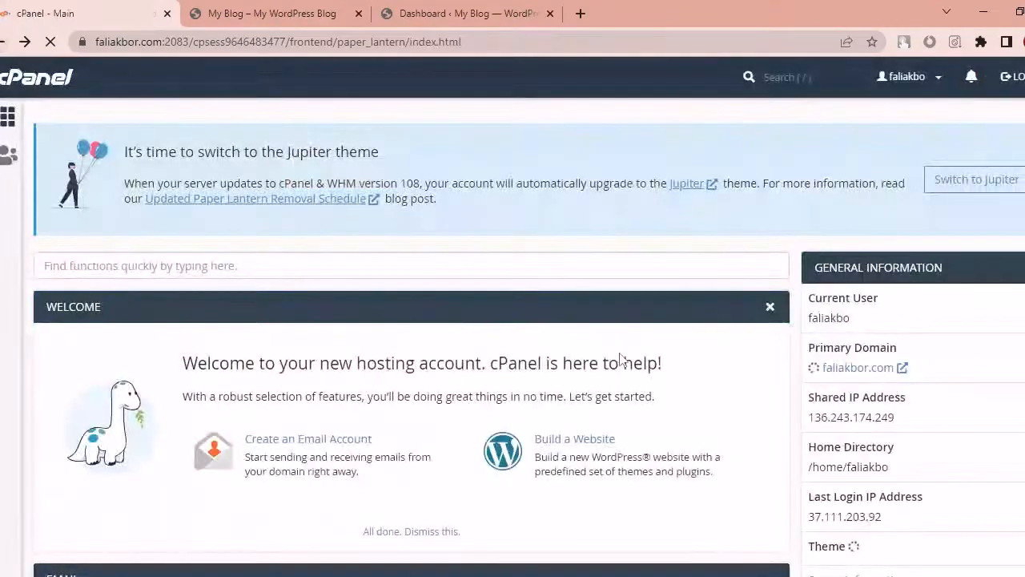
scroll(513, 336, "down", 5)
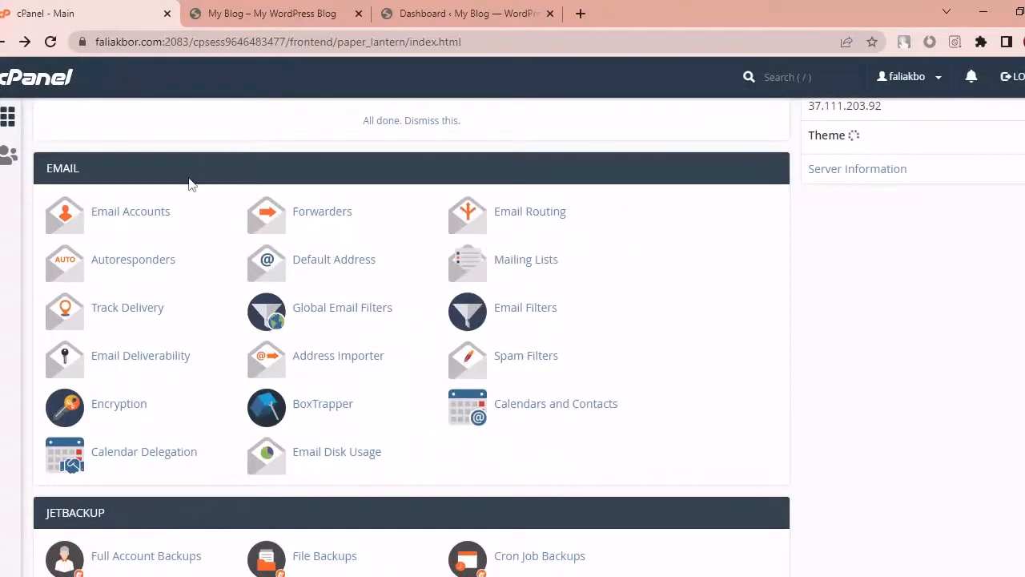
left_click(124, 218)
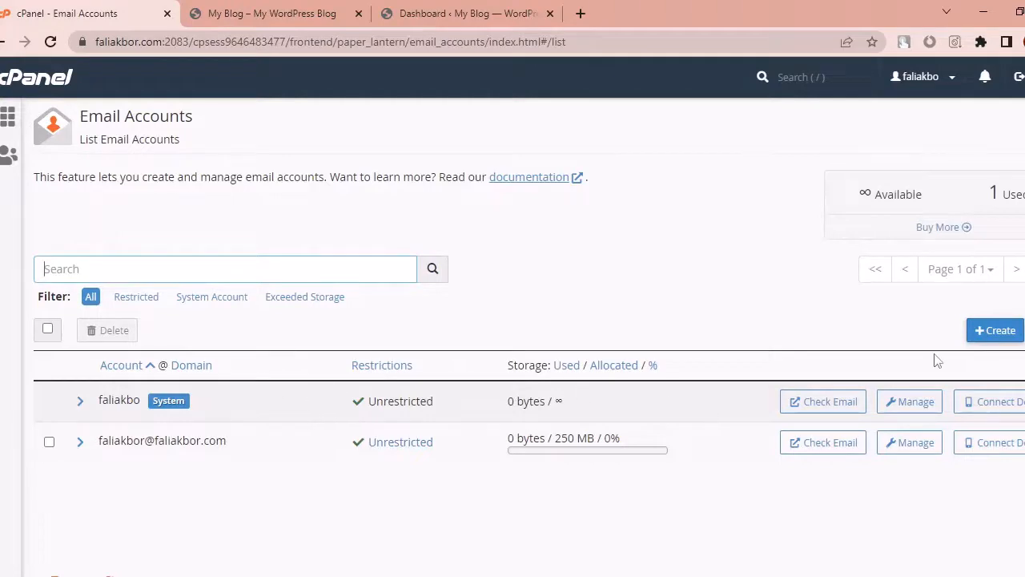
left_click(988, 332)
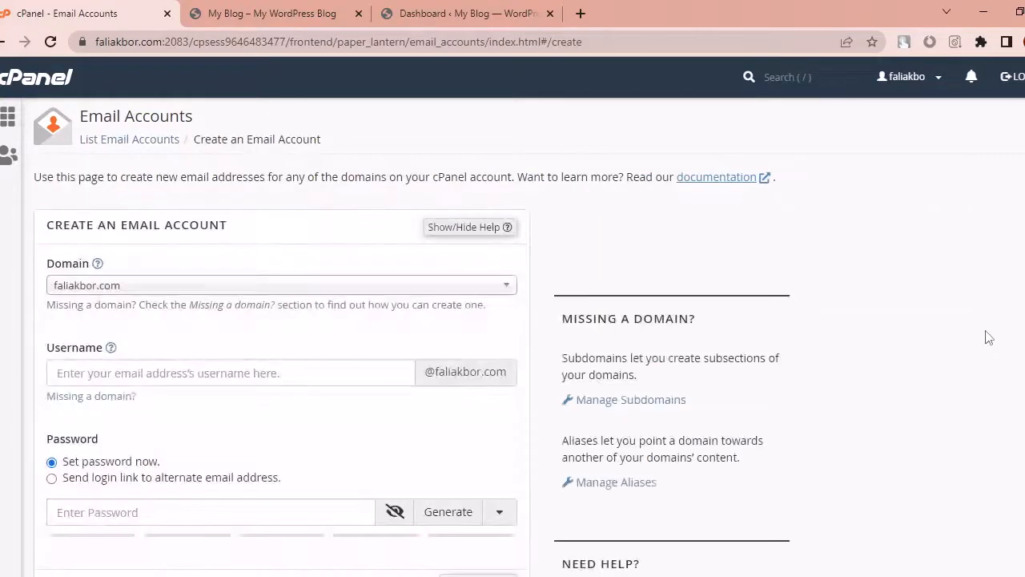
left_click(447, 291)
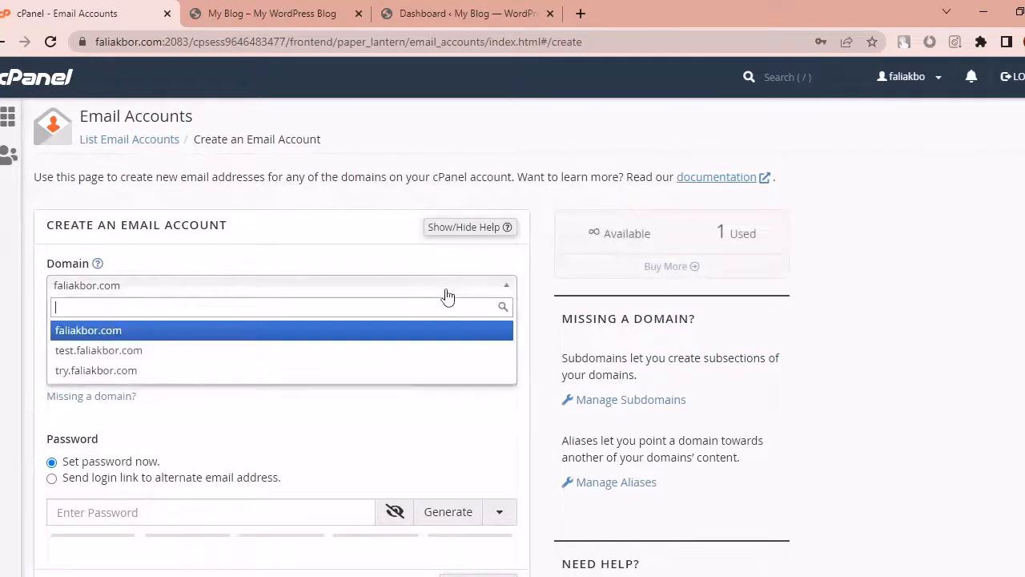
left_click(415, 352)
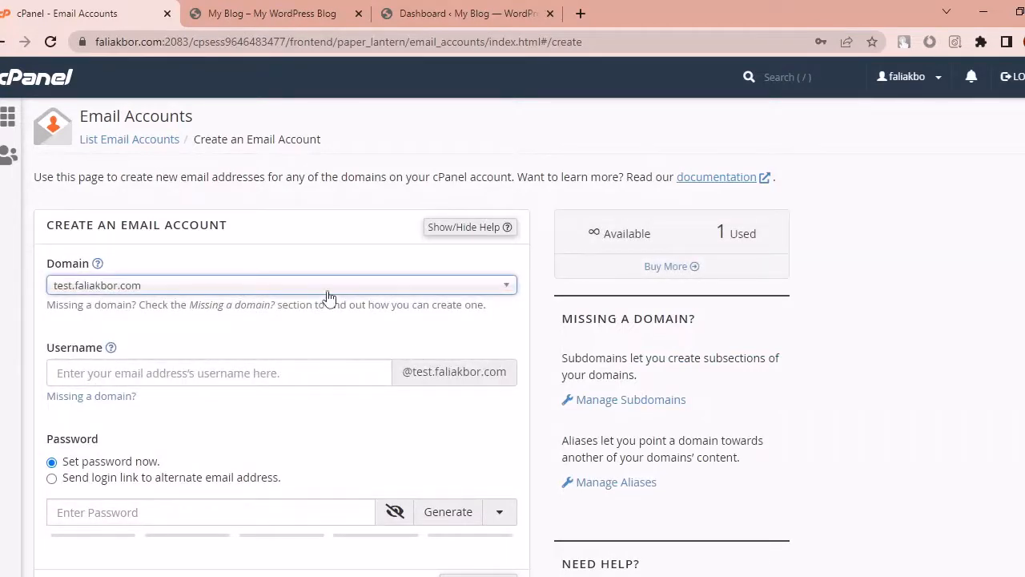
left_click(286, 363)
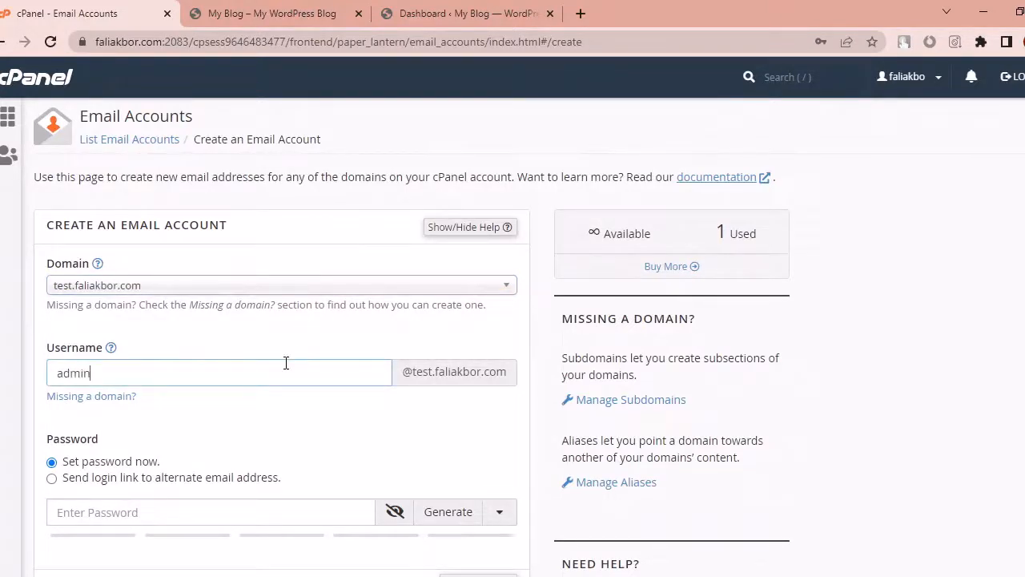
scroll(454, 478, "down", 2)
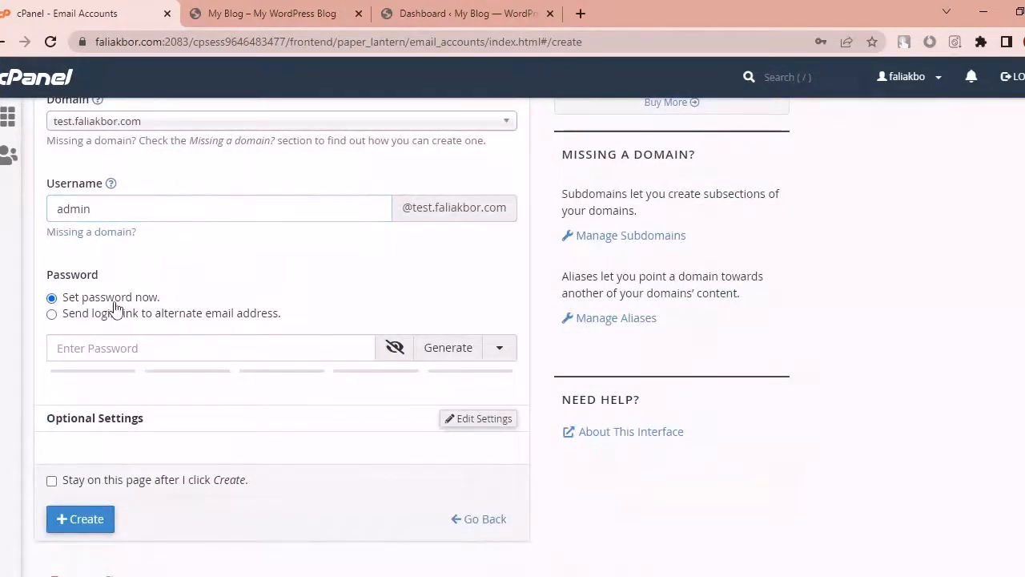
Step: Keep 'Set password now' for the admin account and generate a random password
left_click(137, 345)
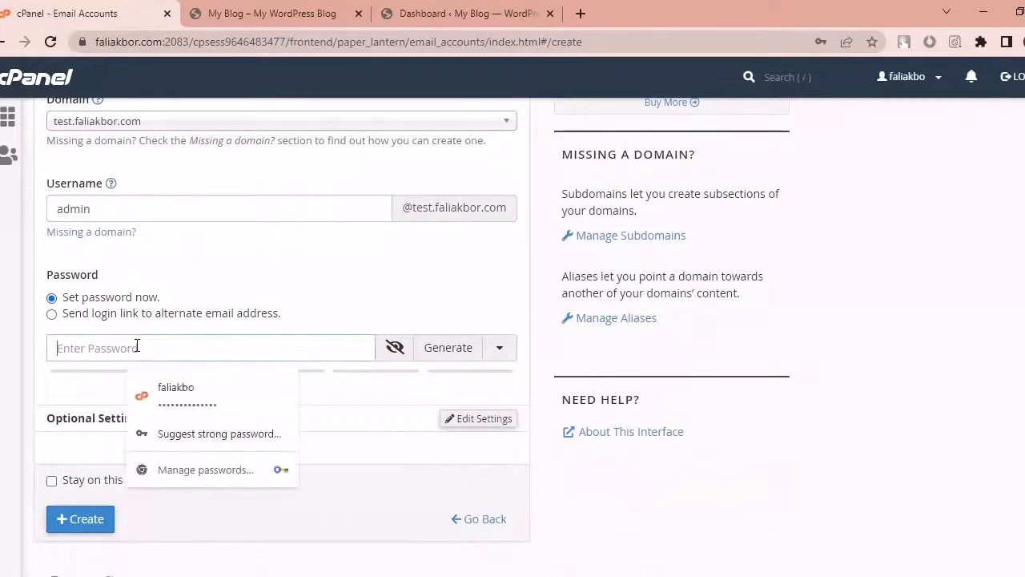
left_click(319, 303)
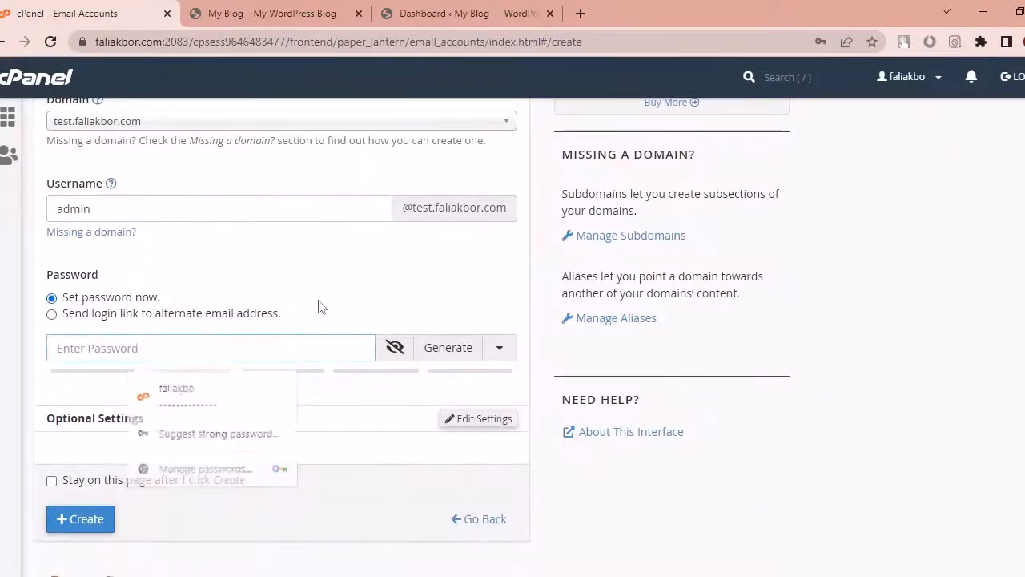
left_click(255, 340)
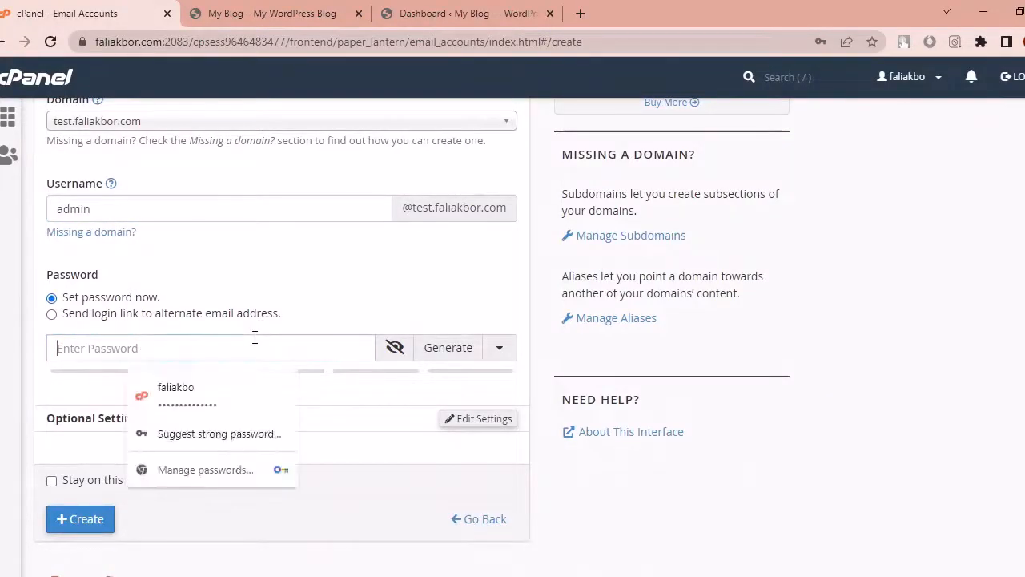
left_click(129, 314)
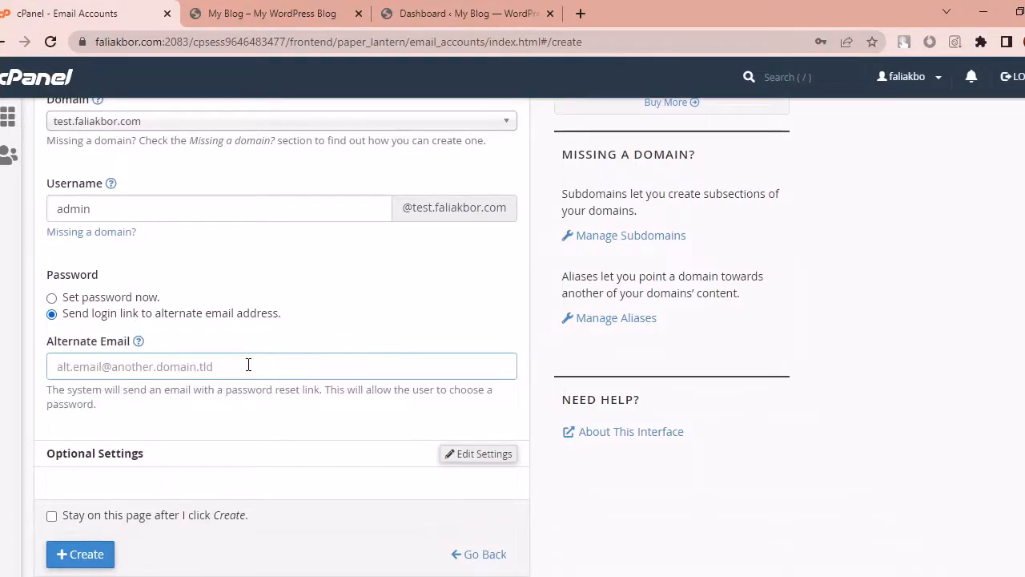
left_click(136, 302)
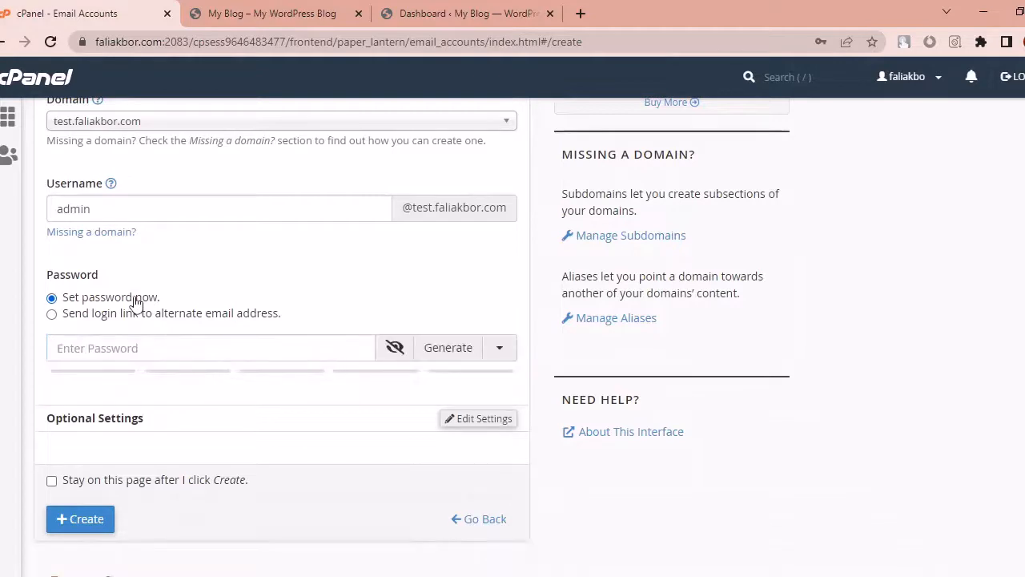
left_click(139, 344)
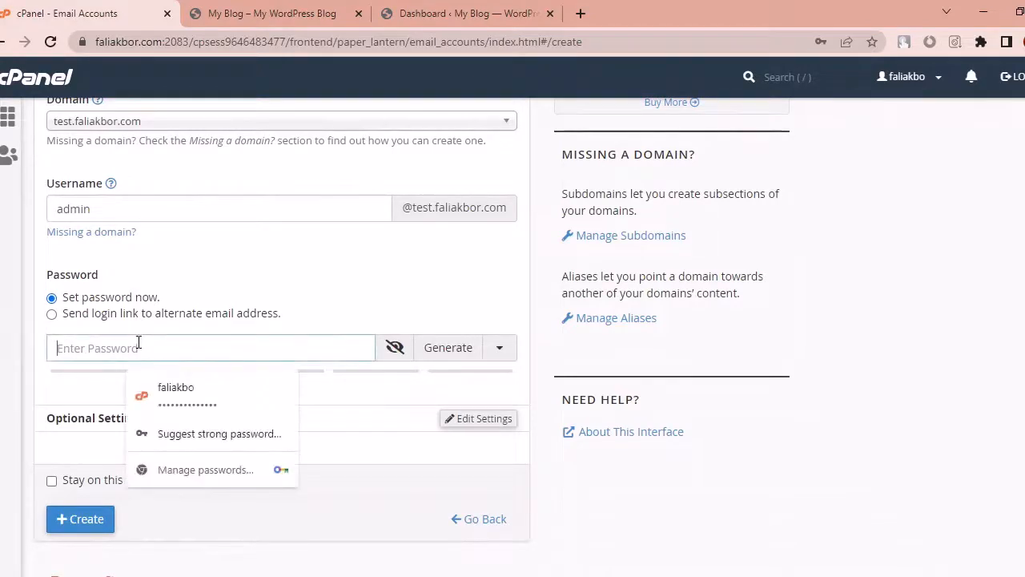
left_click(451, 358)
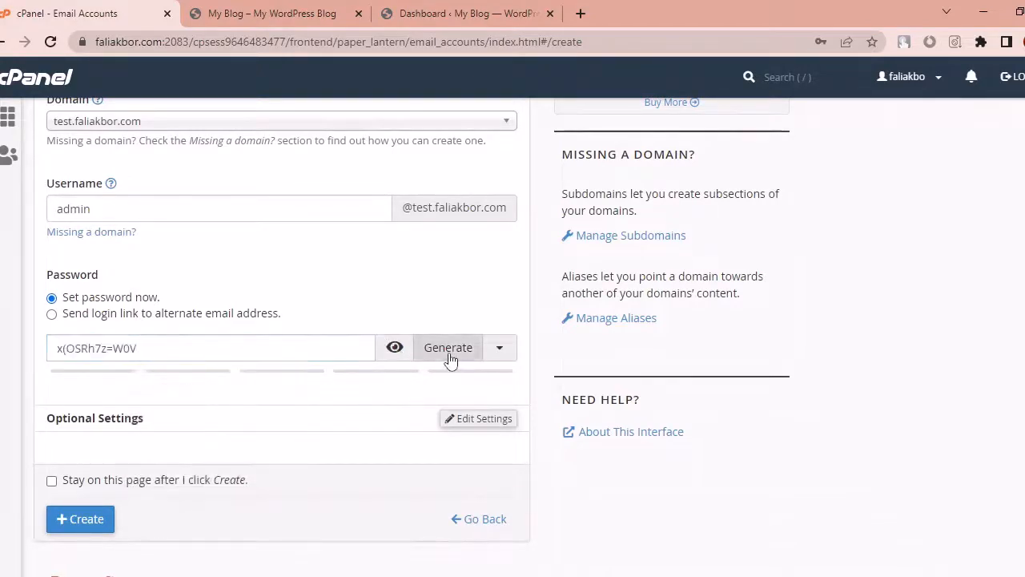
left_click(246, 346)
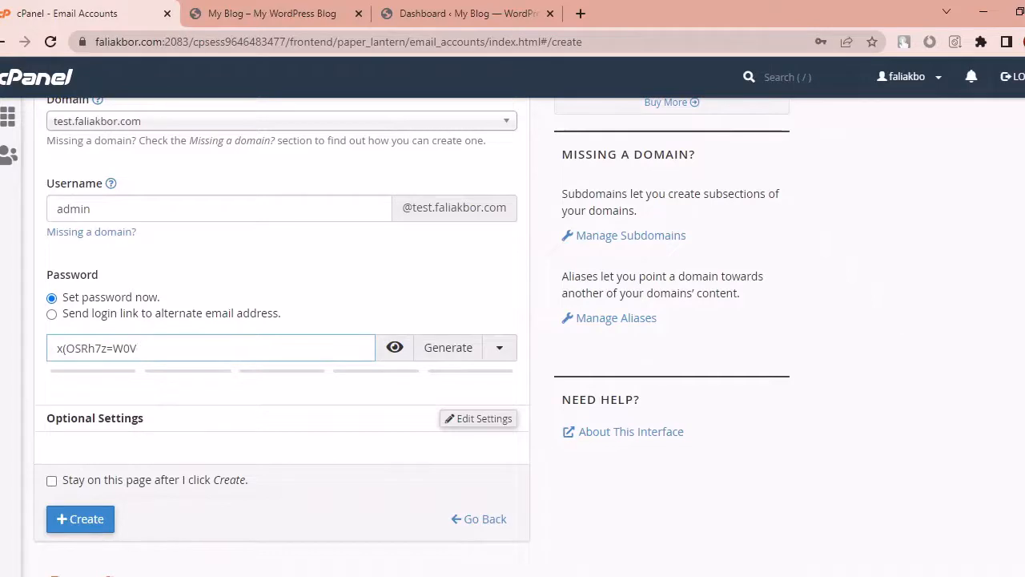
left_click(96, 520)
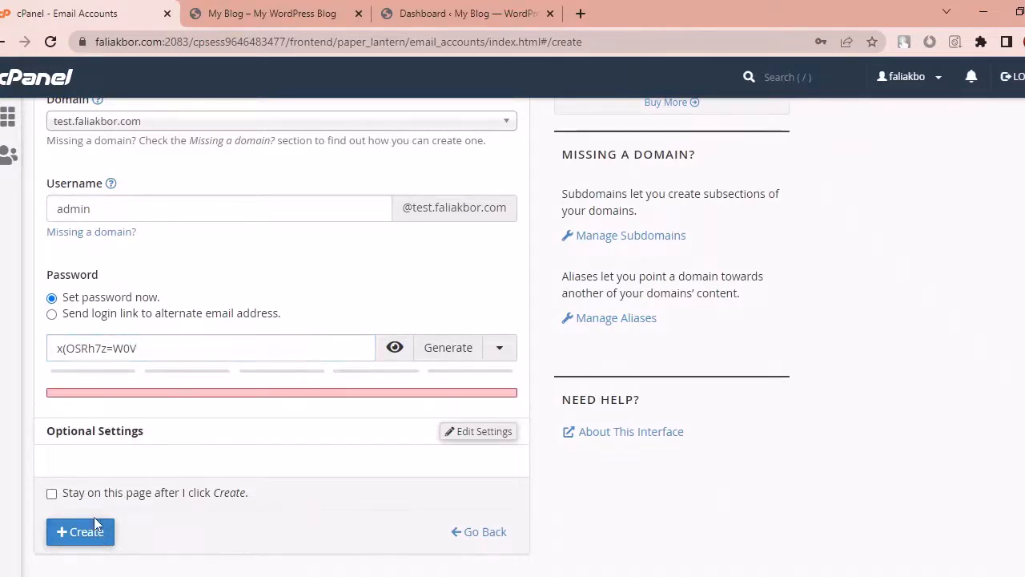
left_click(95, 532)
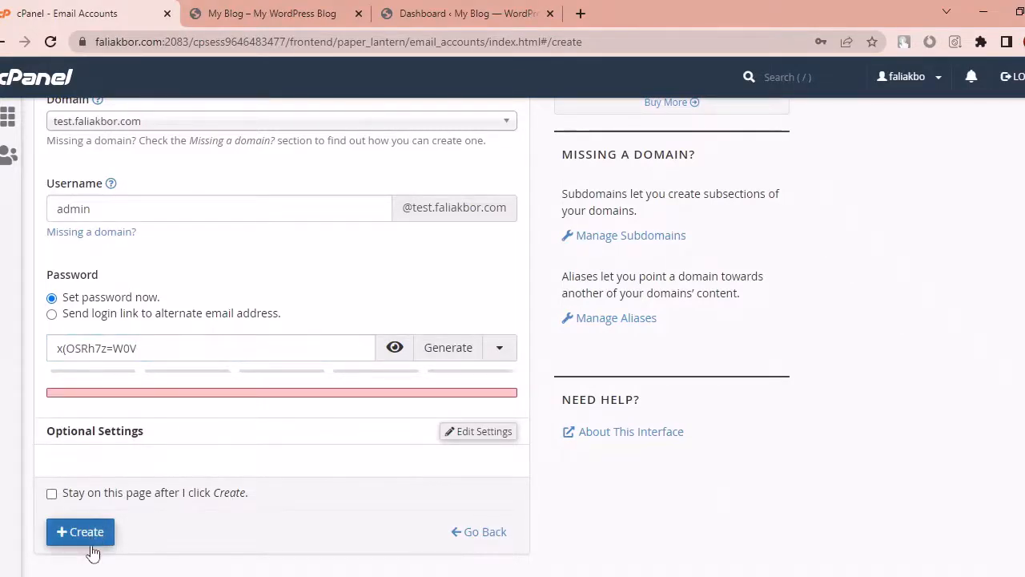
left_click(217, 355)
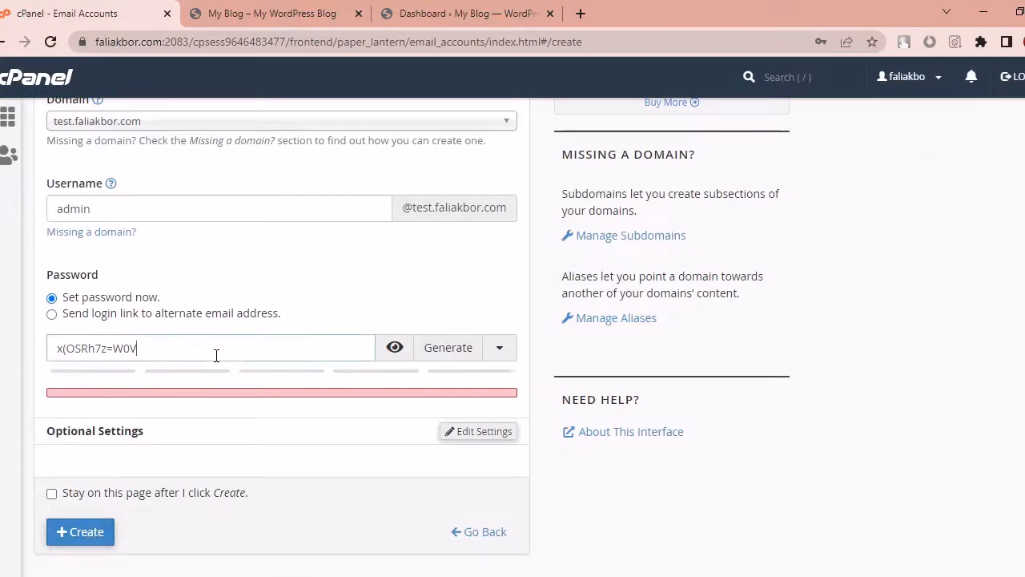
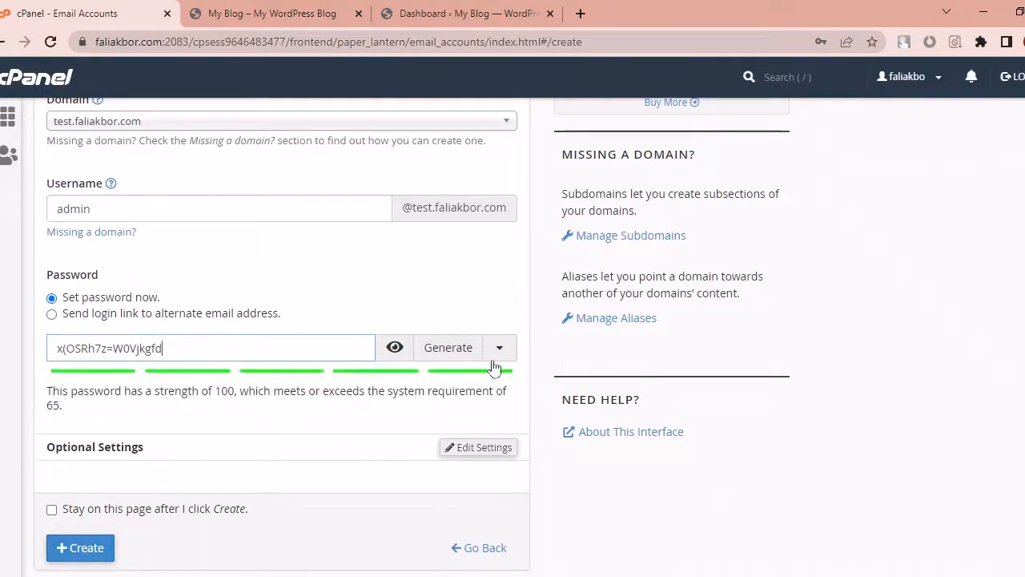
left_click(449, 349)
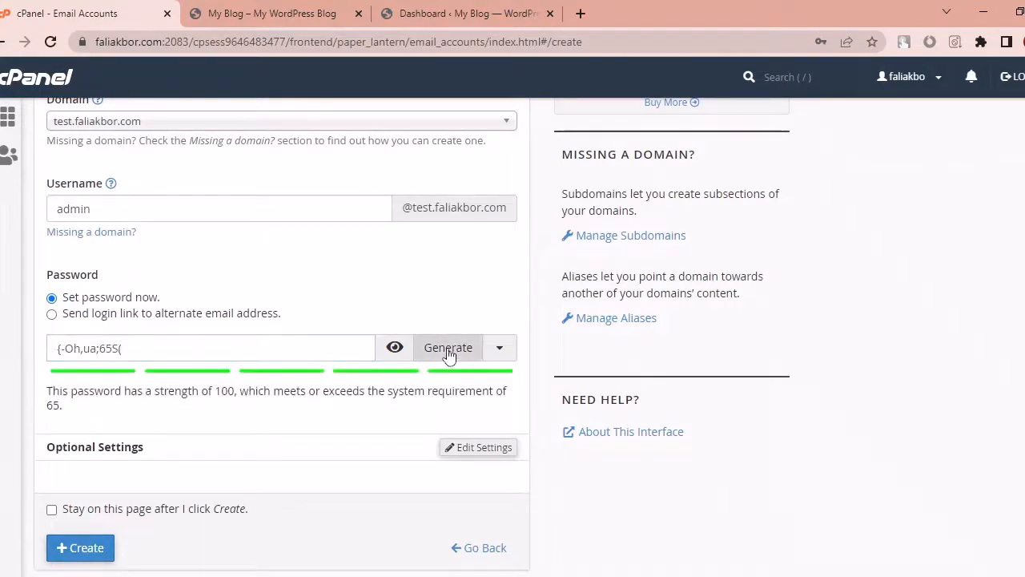
left_click(240, 350)
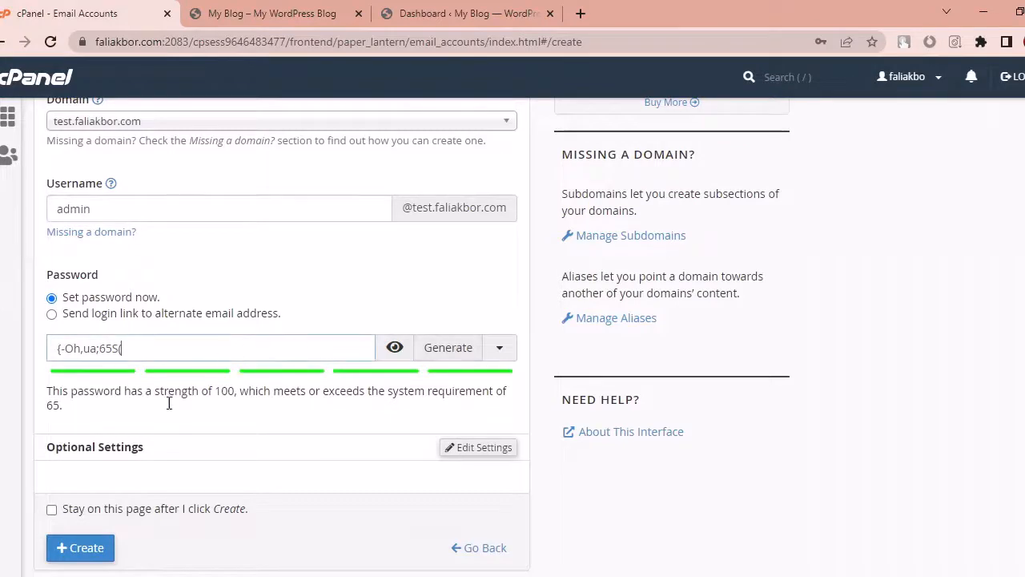
left_click(95, 547)
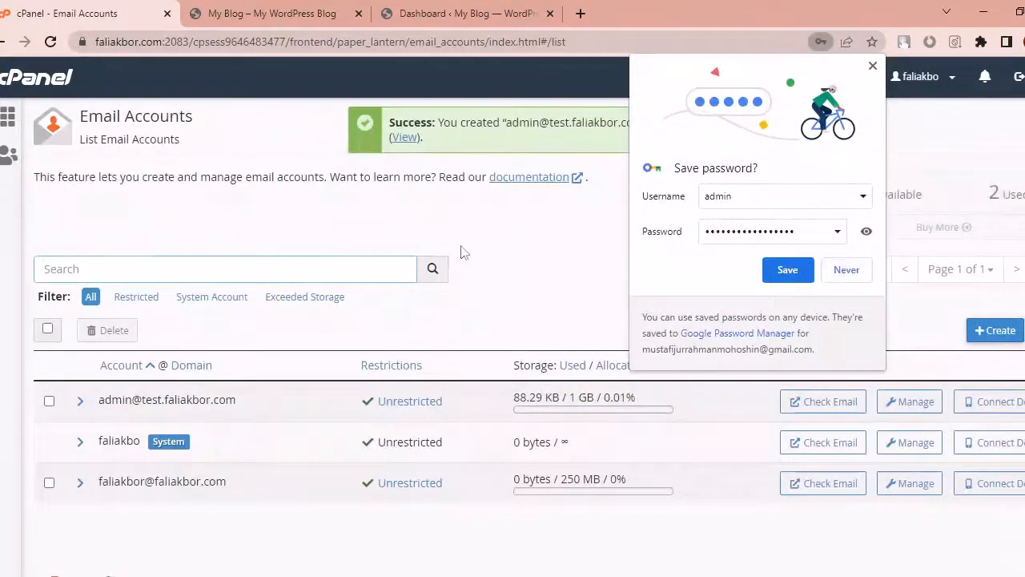
Step: Dismiss the save-password prompt and success notice, then review the three-account Email Accounts list
left_click(872, 66)
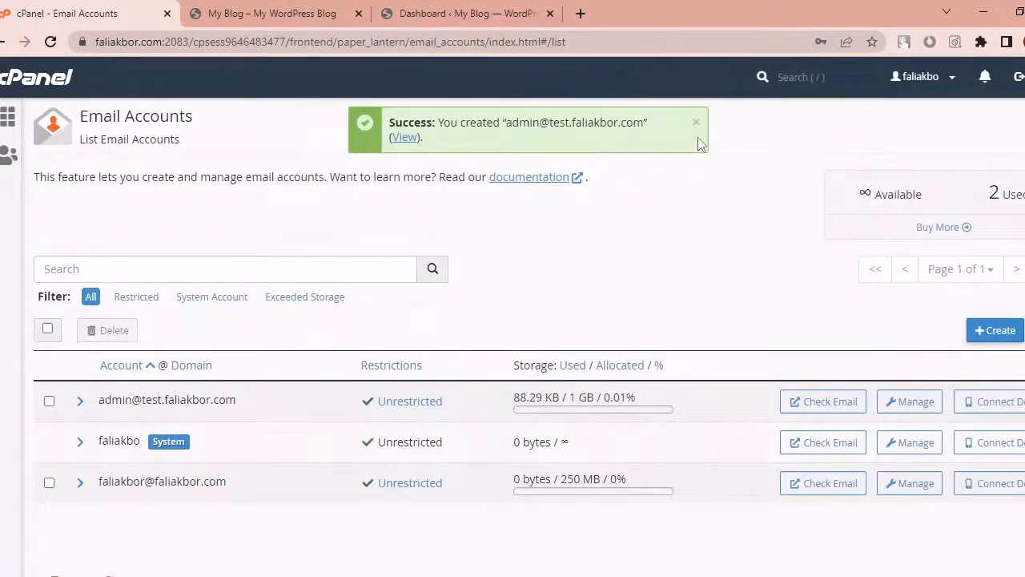
left_click(697, 128)
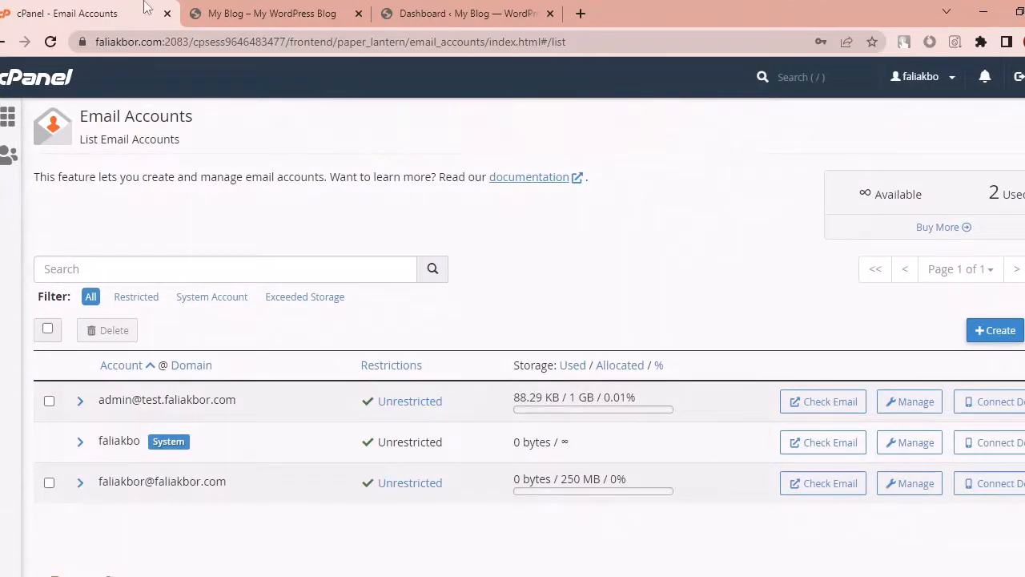
left_click(294, 12)
left_click(109, 8)
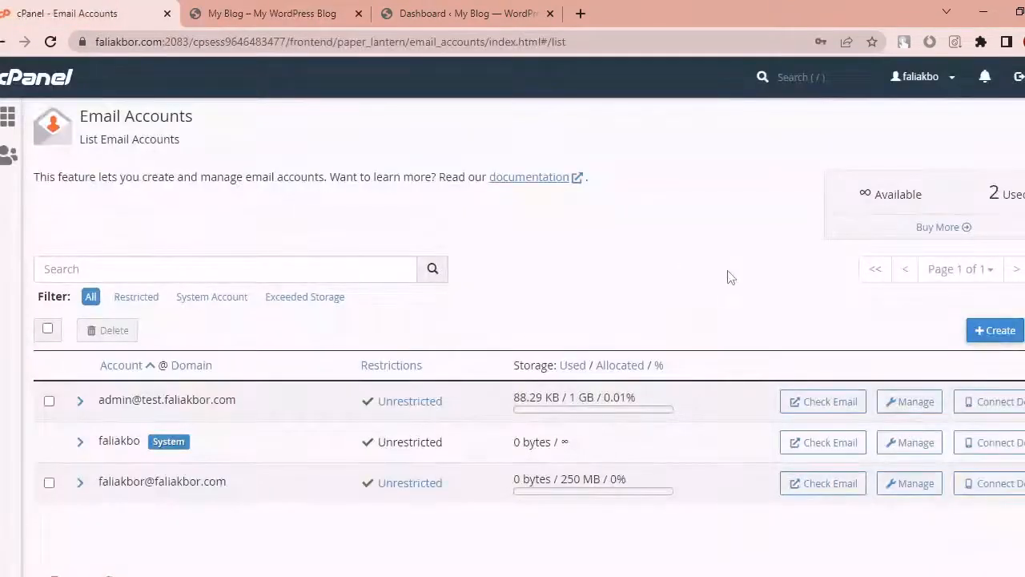